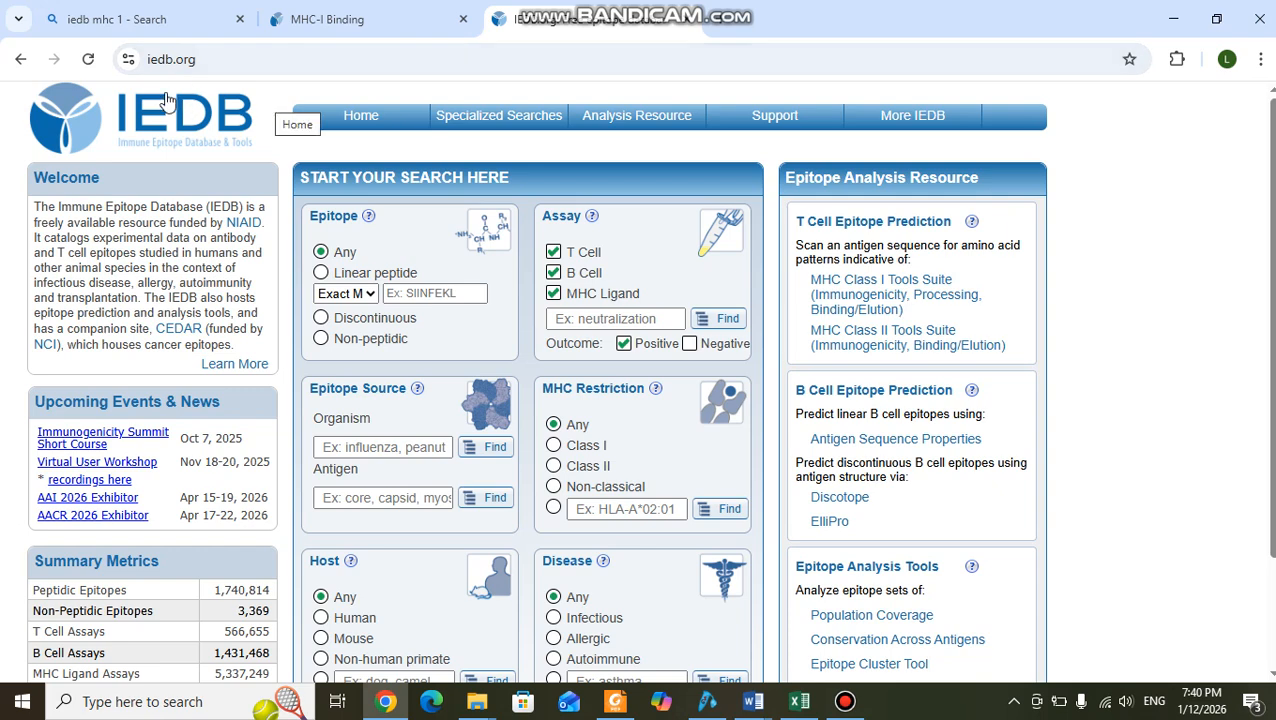
Open the MHC Class I Tools Suite for T cell epitope prediction from the IEDB home page.
left_click(350, 20)
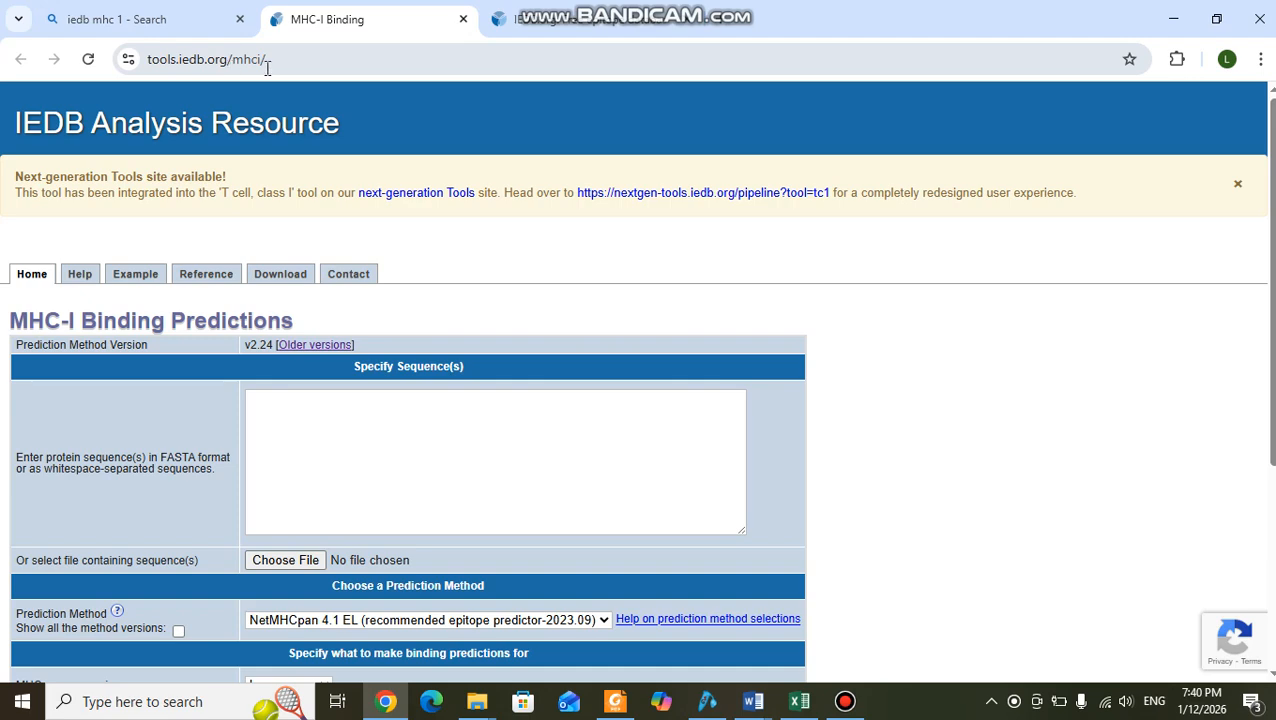
left_click(555, 20)
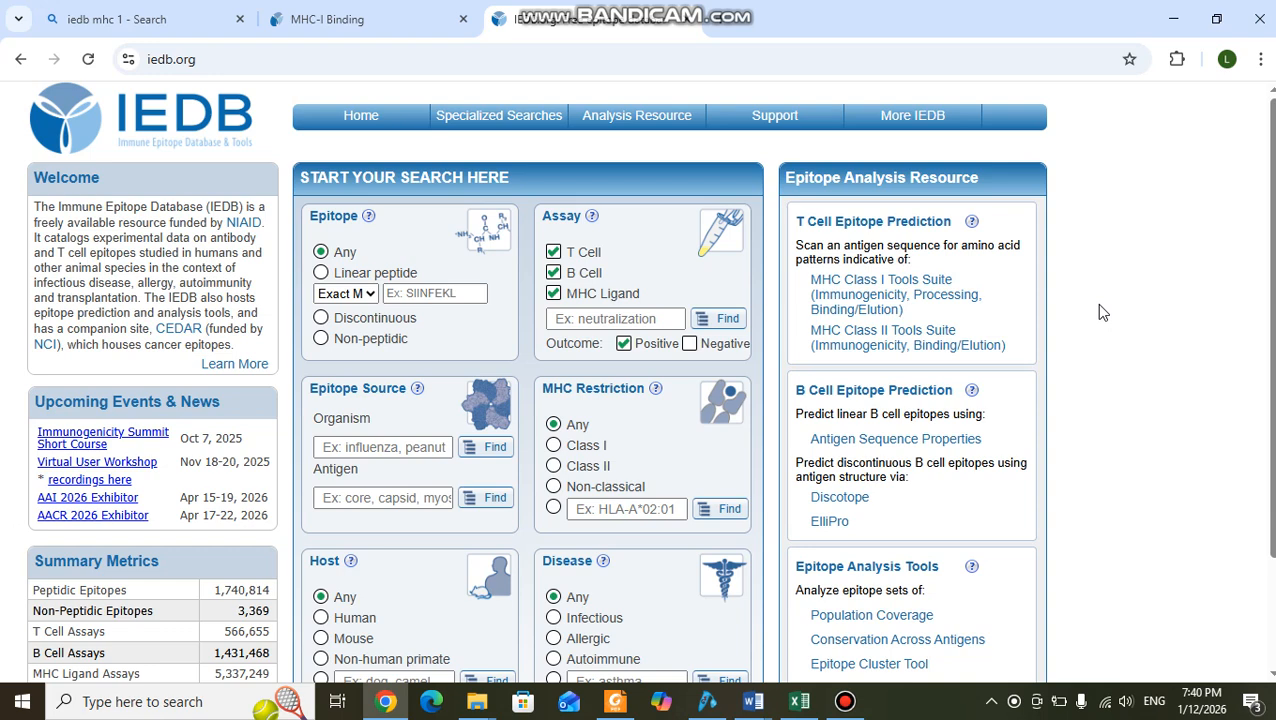
left_click(887, 295)
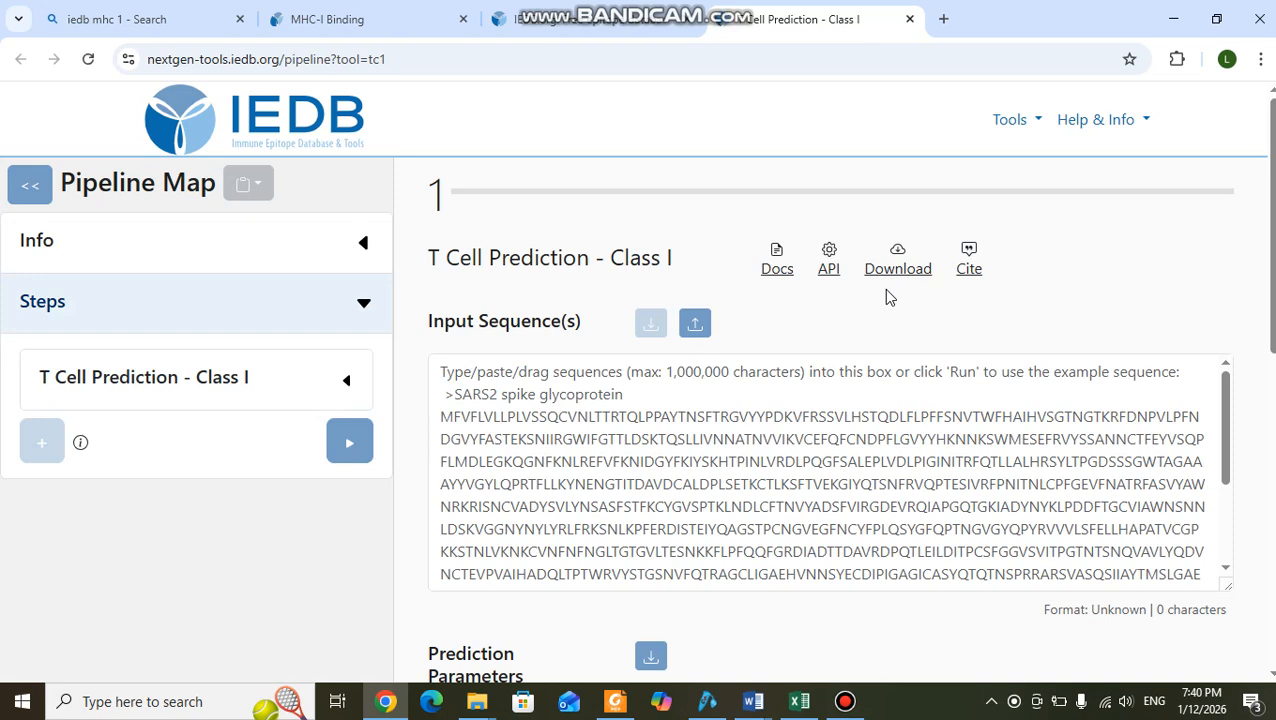
Examine the Class I prediction form, including the input sequence box, peptide length, MHC alleles and prediction model settings.
scroll(898, 360, "down", 1)
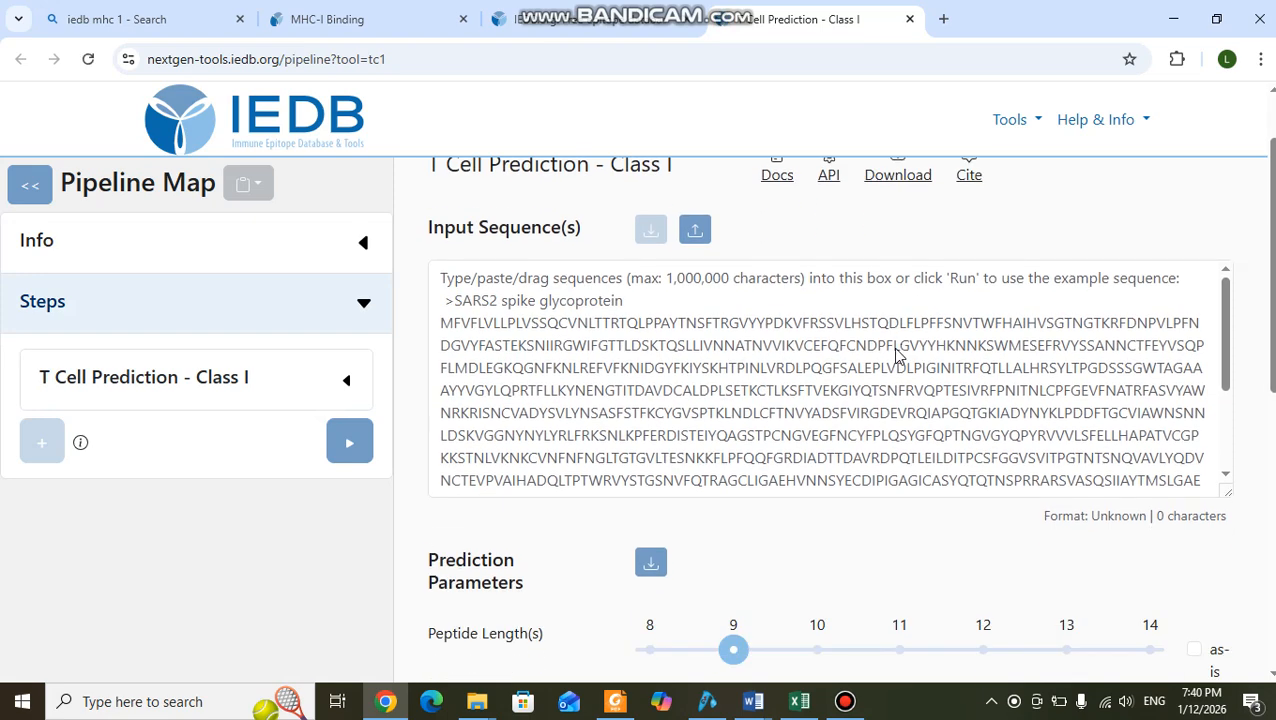
scroll(898, 347, "down", 3)
scroll(1025, 382, "up", 3)
scroll(1262, 427, "down", 3)
scroll(1262, 427, "down", 4)
scroll(1263, 427, "up", 7)
scroll(1262, 427, "down", 4)
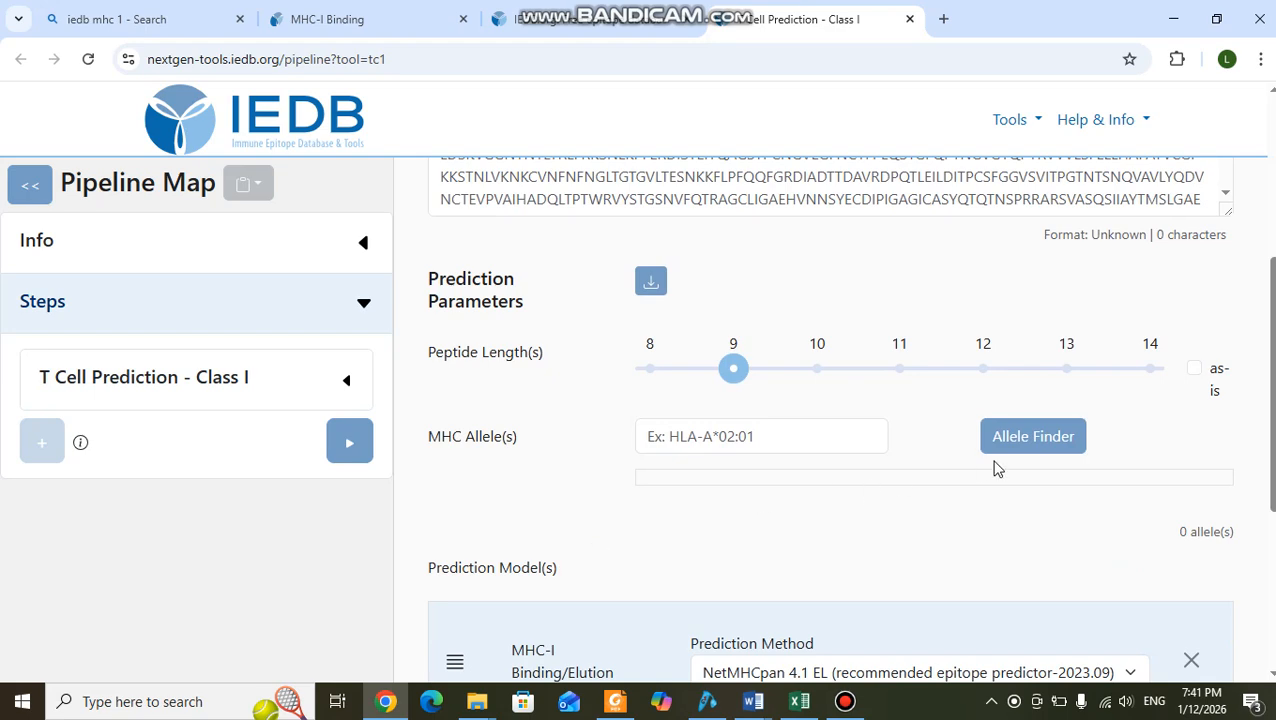
scroll(972, 585, "up", 4)
left_click(810, 487)
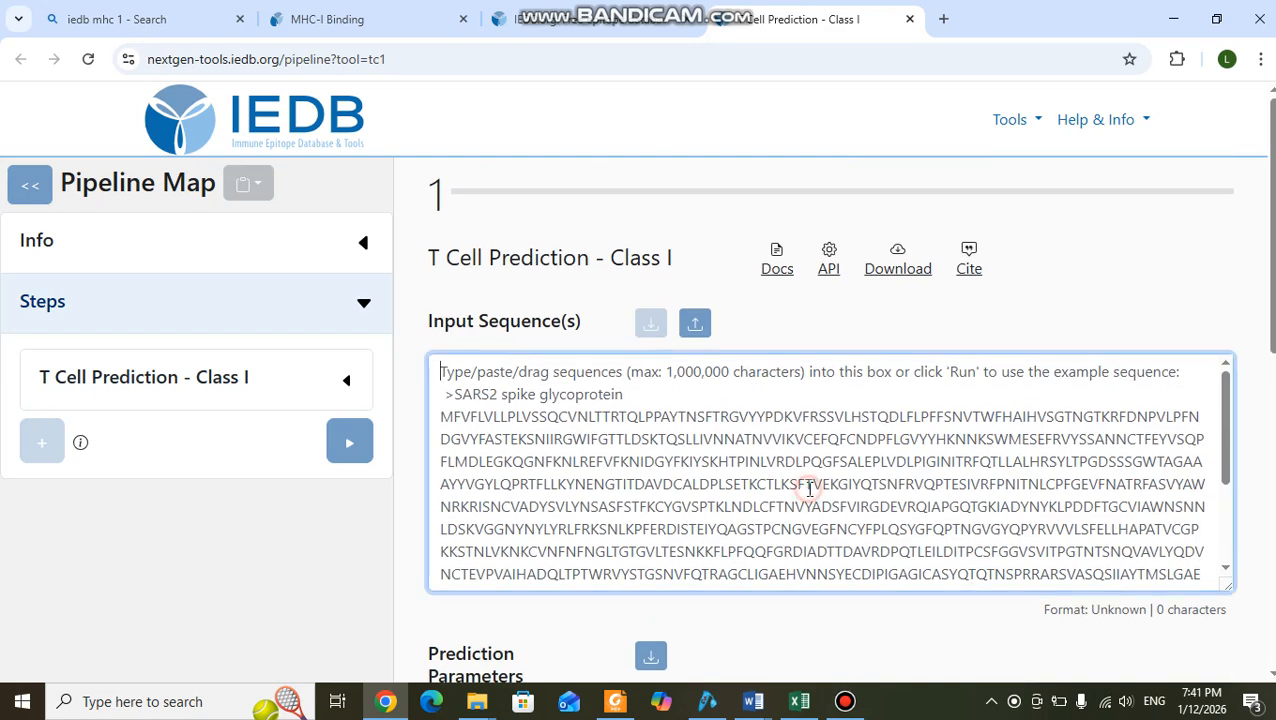
scroll(810, 487, "down", 3)
scroll(810, 487, "up", 3)
left_click(810, 486)
scroll(810, 486, "down", 3)
scroll(1261, 434, "down", 5)
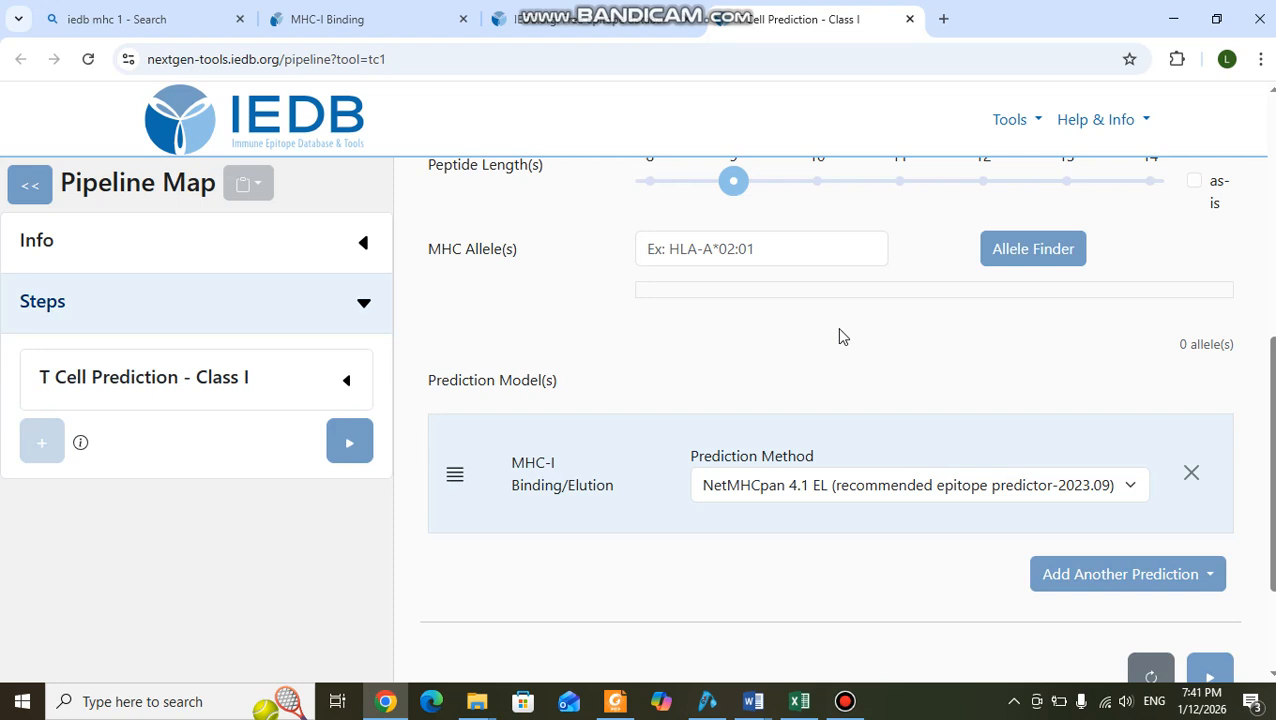
Add the Human: 27 Allele Panel with the Allele Finder and submit the selection.
left_click(1030, 262)
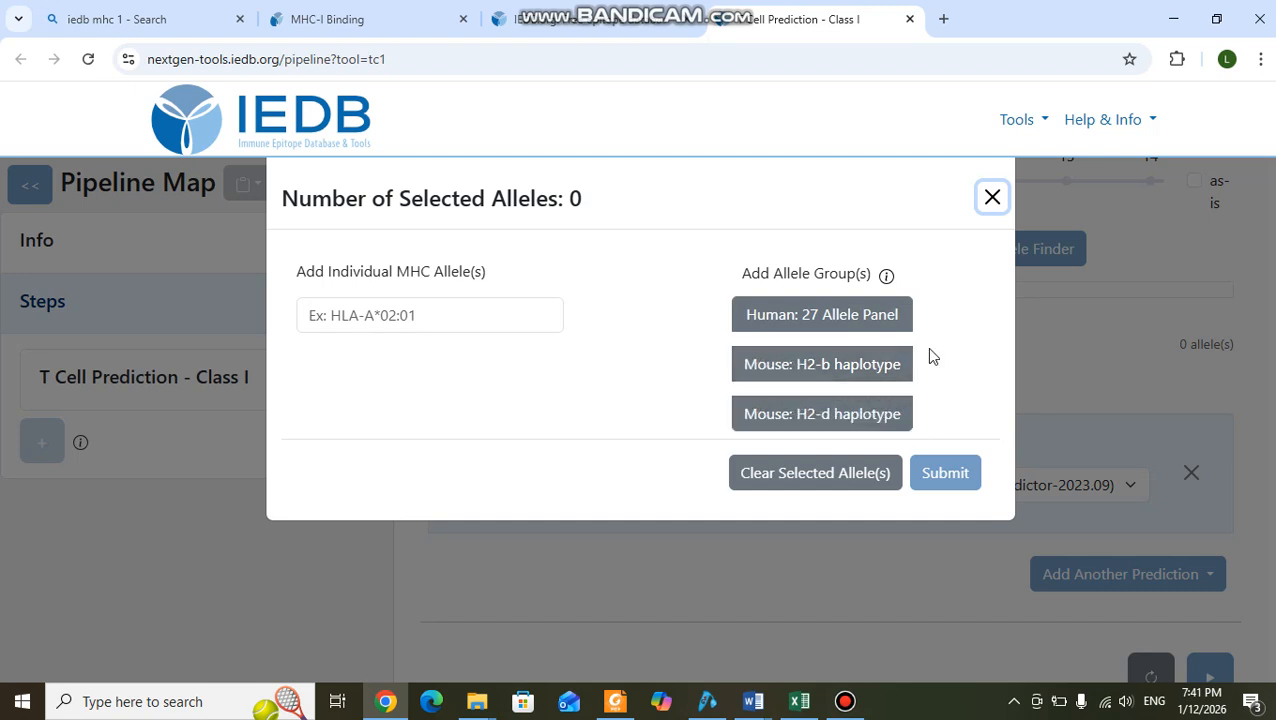
left_click(836, 326)
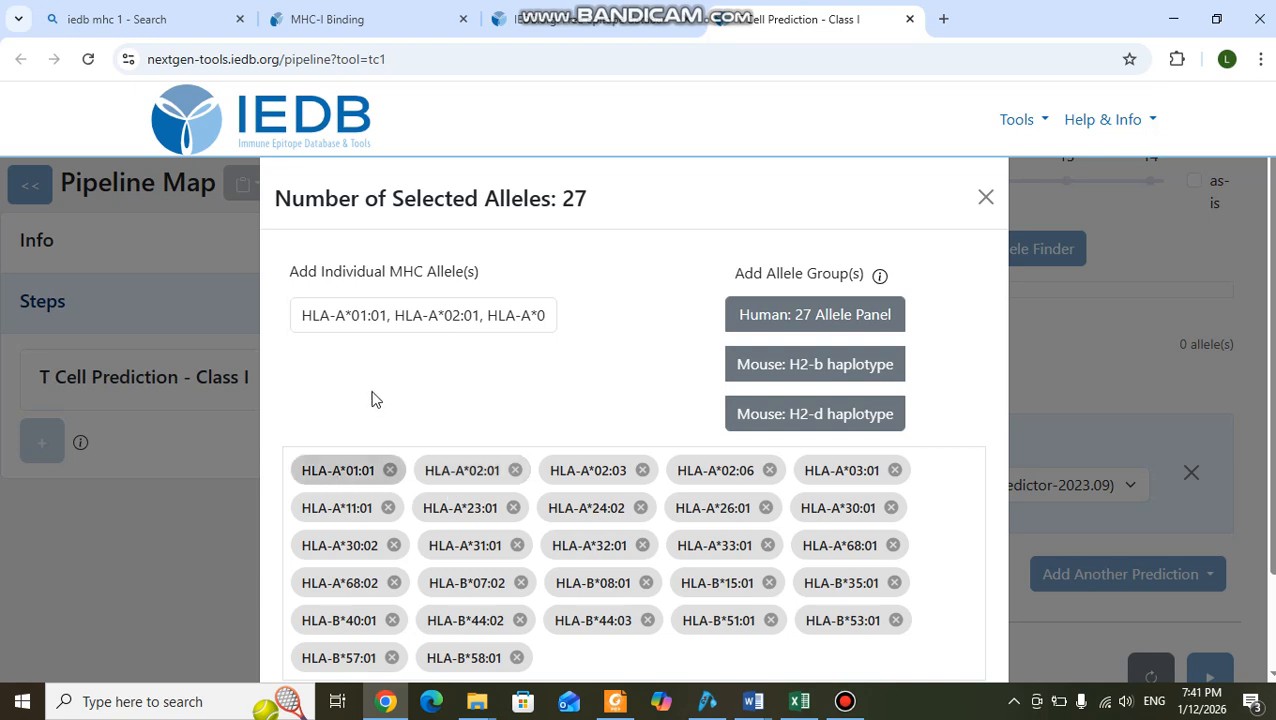
left_click(336, 472)
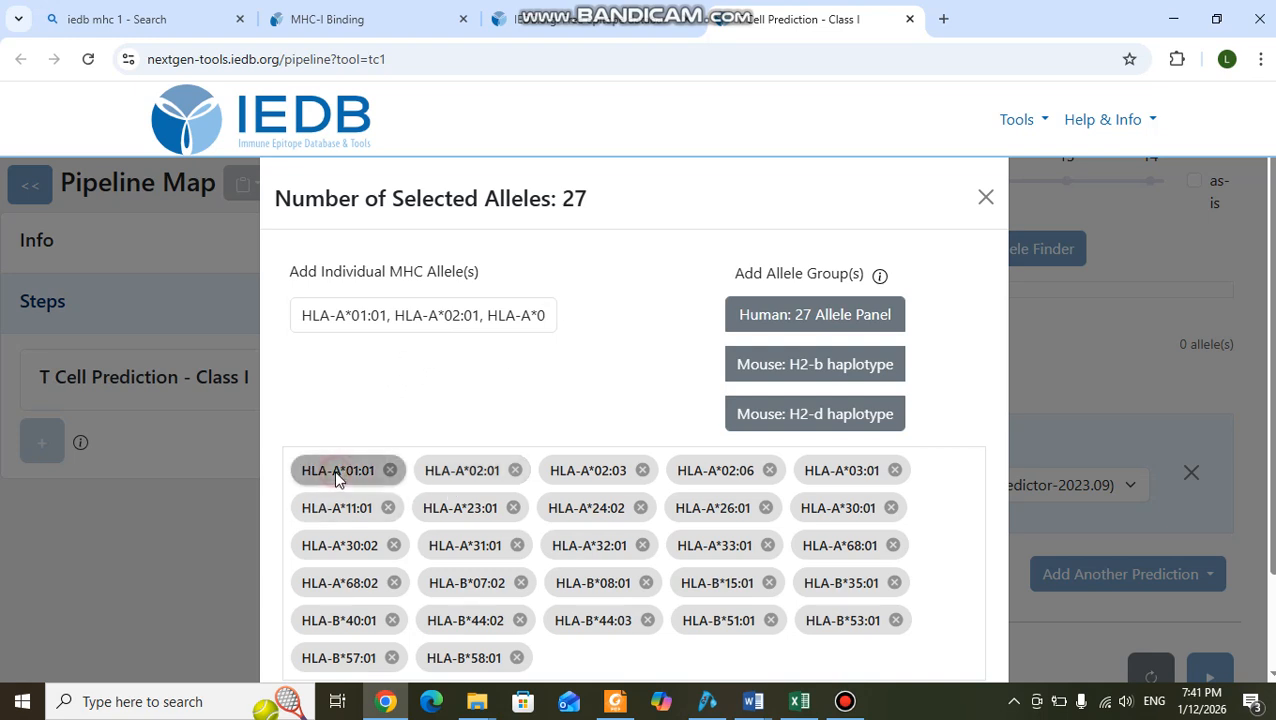
left_click(346, 470)
scroll(975, 388, "down", 2)
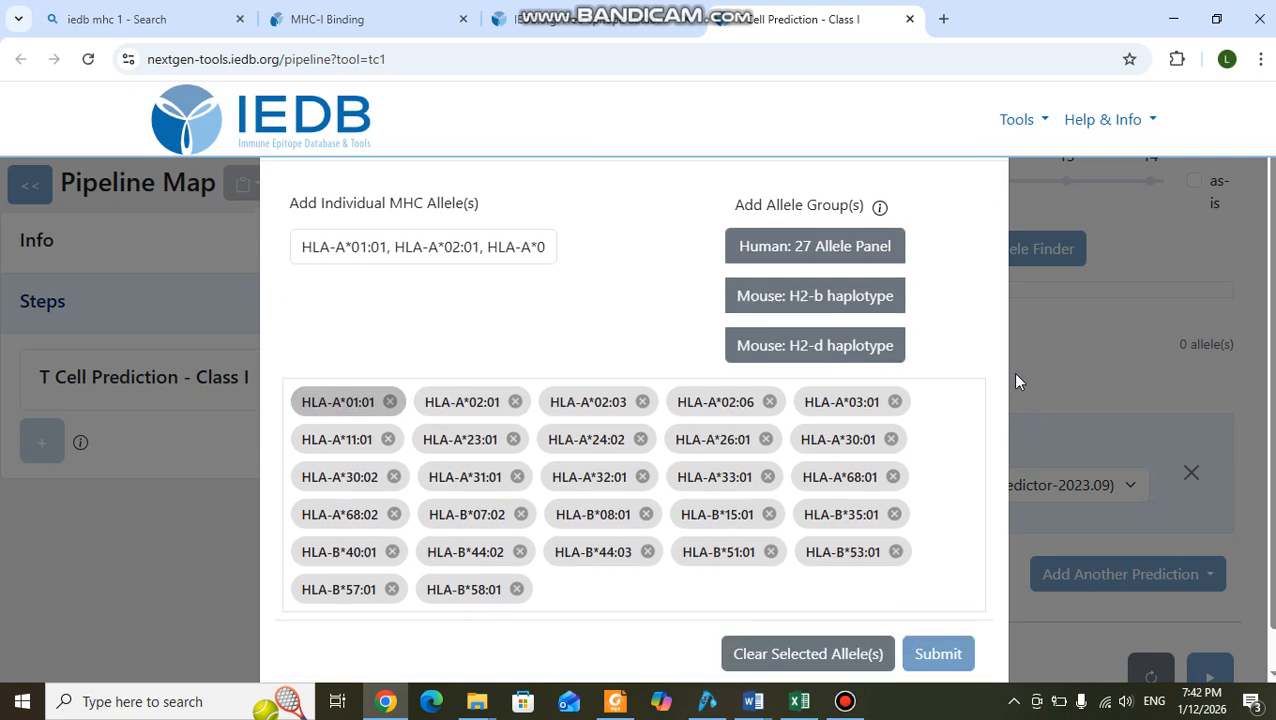
left_click(955, 600)
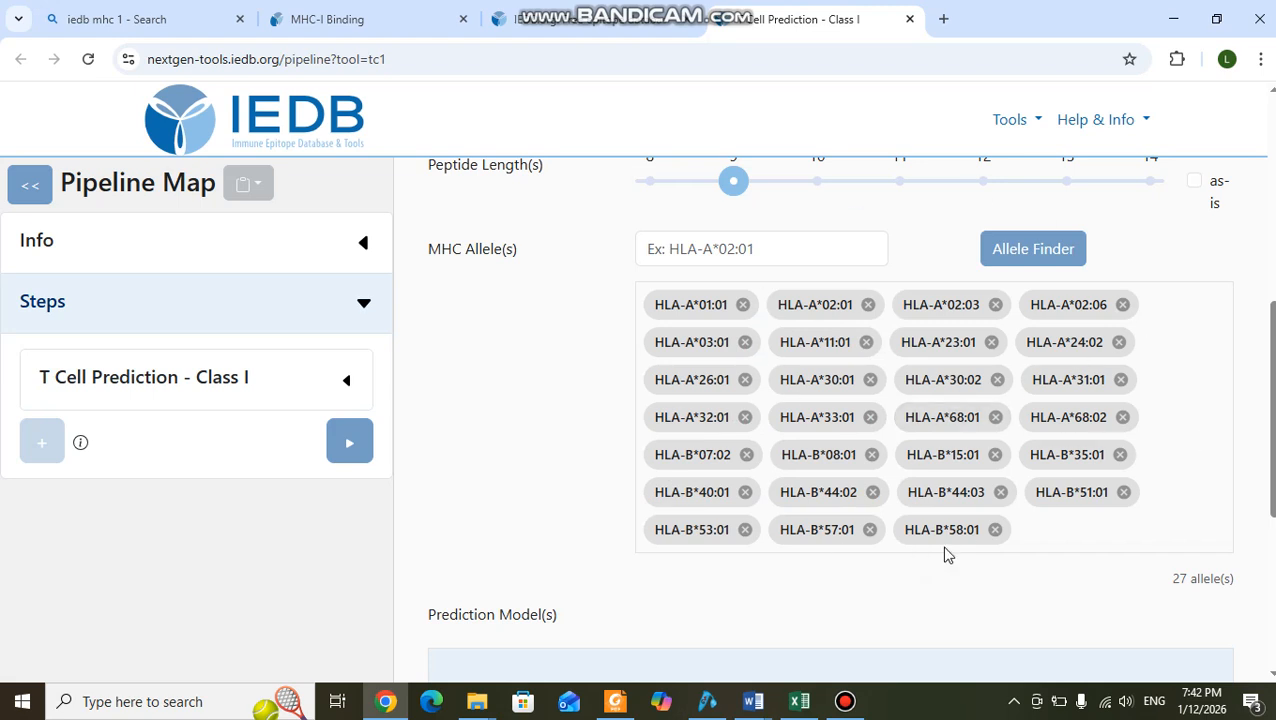
Remove all HLA-B alleles from the MHC allele selection, from HLA-B*58:01 back to HLA-B*07:02.
left_click(995, 530)
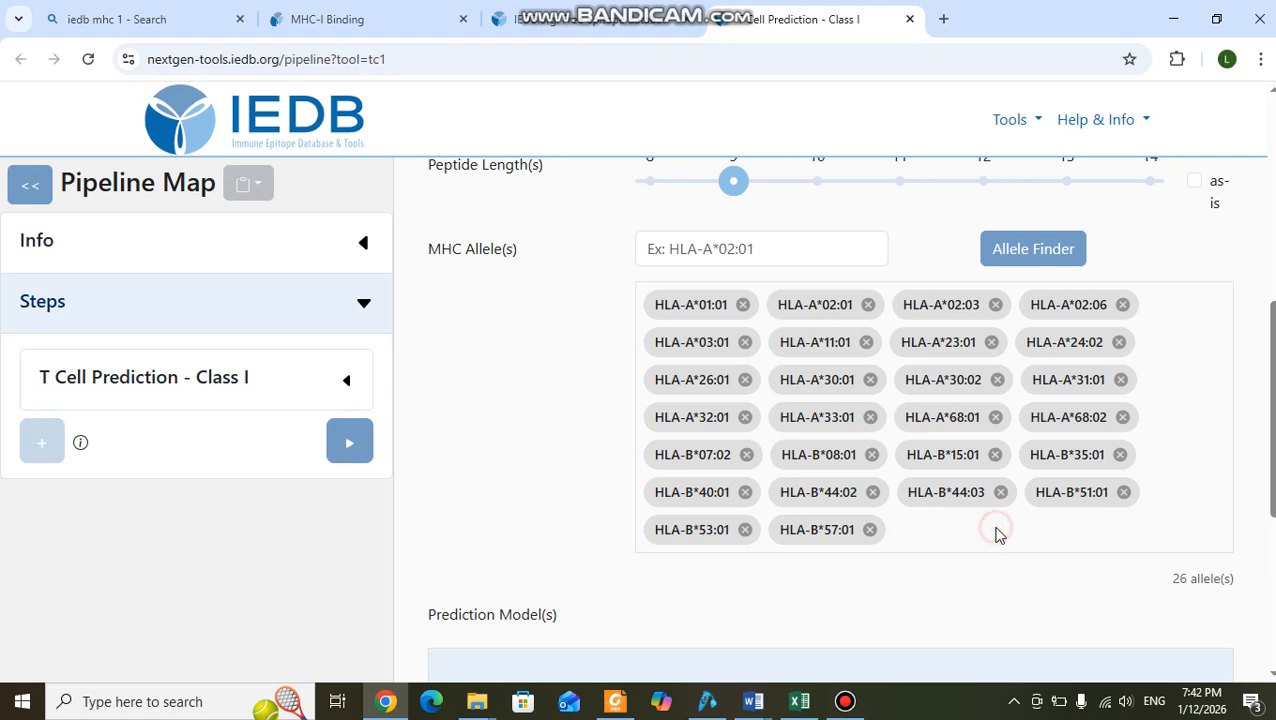
left_click(870, 530)
left_click(745, 530)
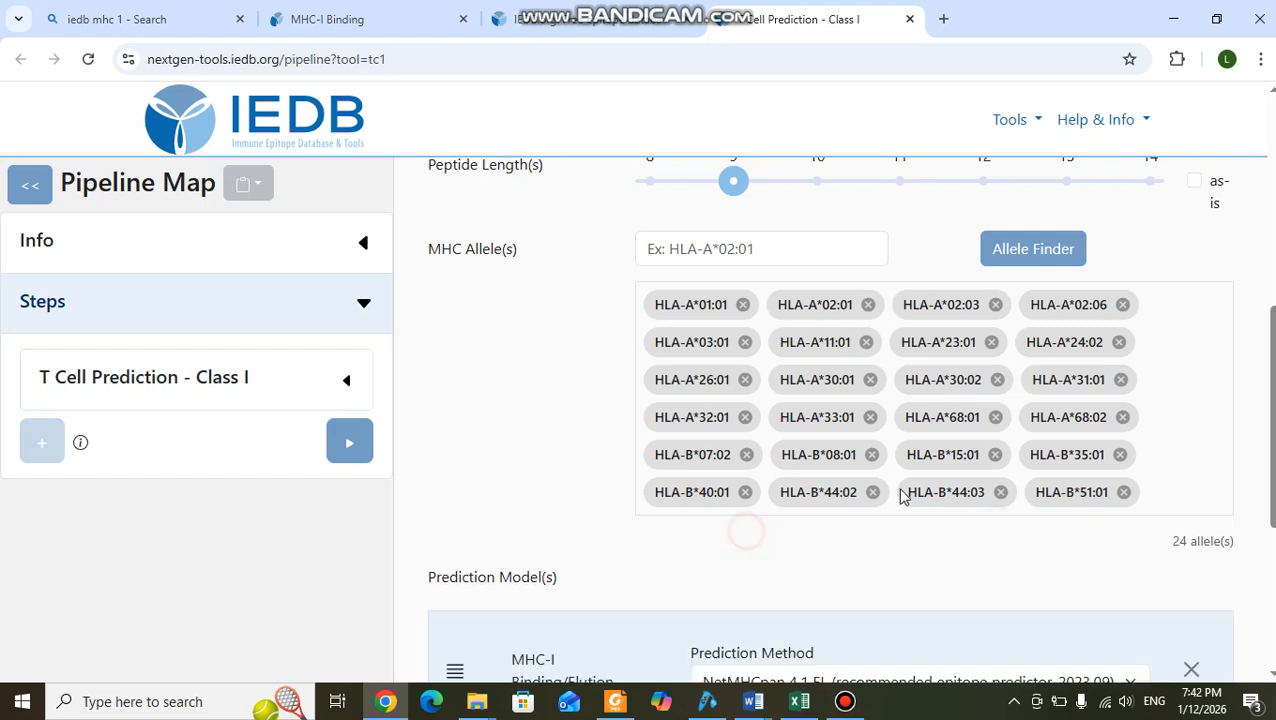
left_click(1126, 493)
left_click(1000, 492)
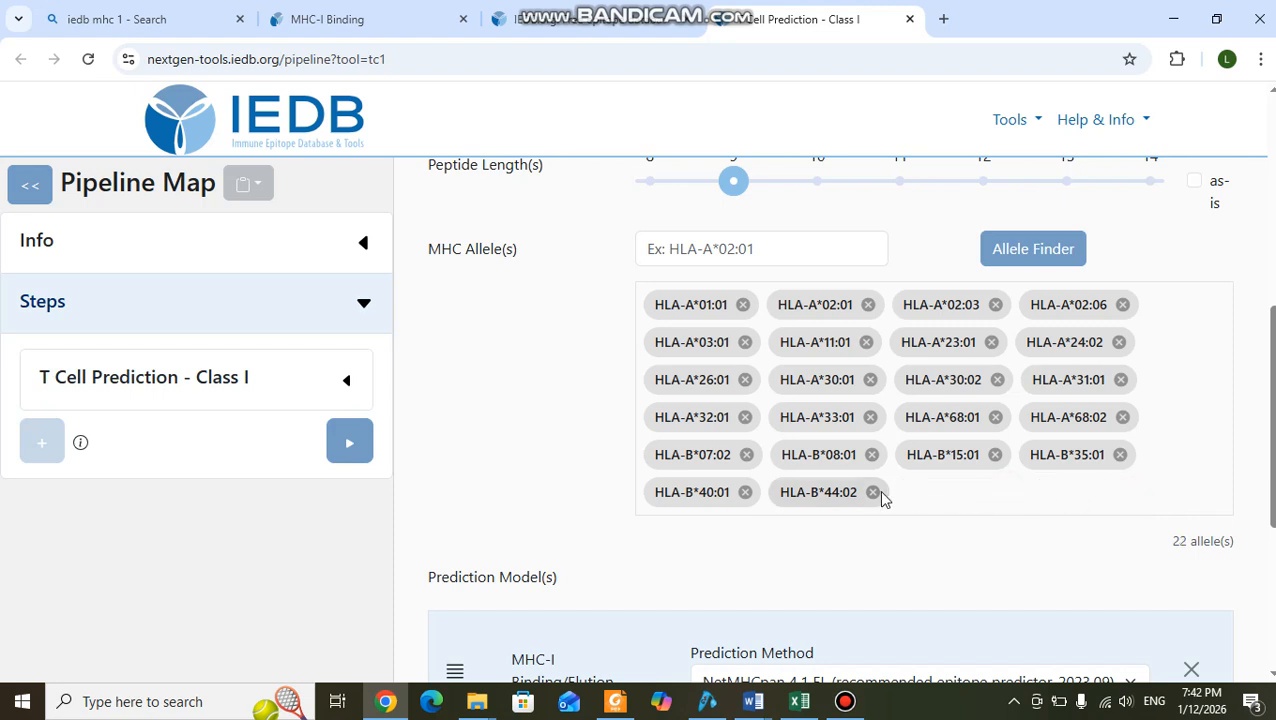
left_click(873, 492)
left_click(745, 492)
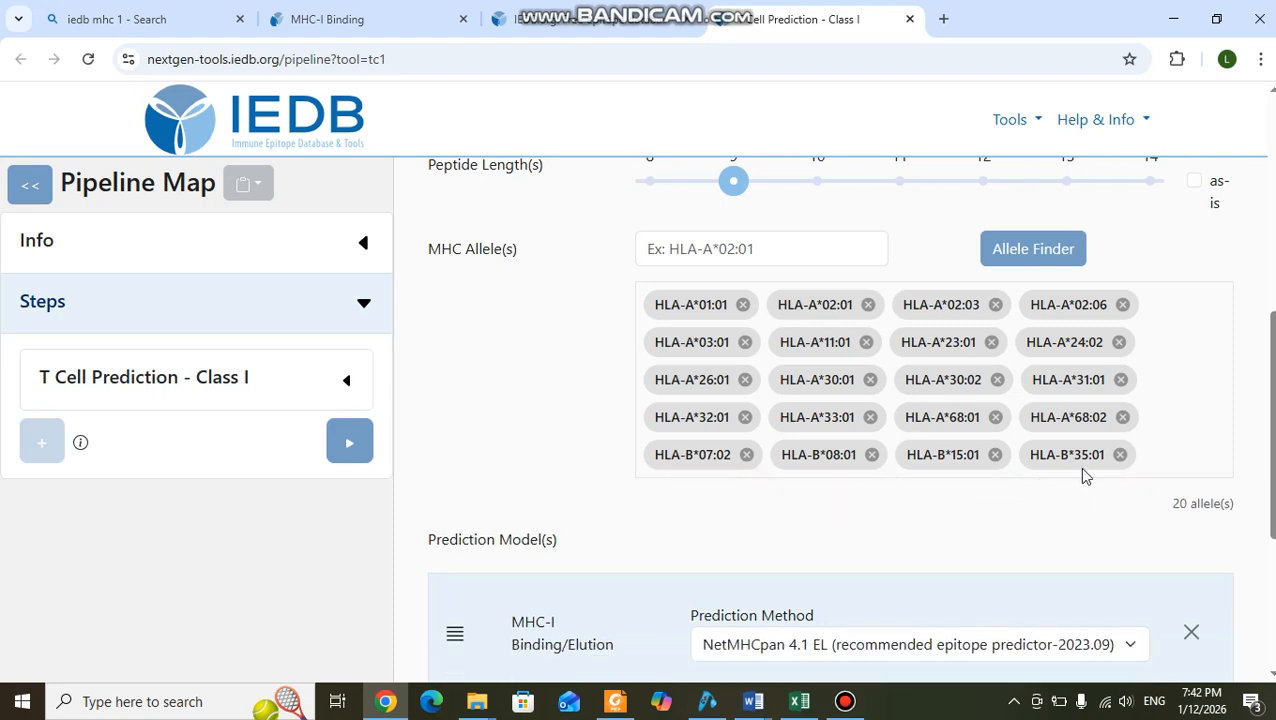
left_click(1120, 455)
left_click(995, 455)
left_click(872, 455)
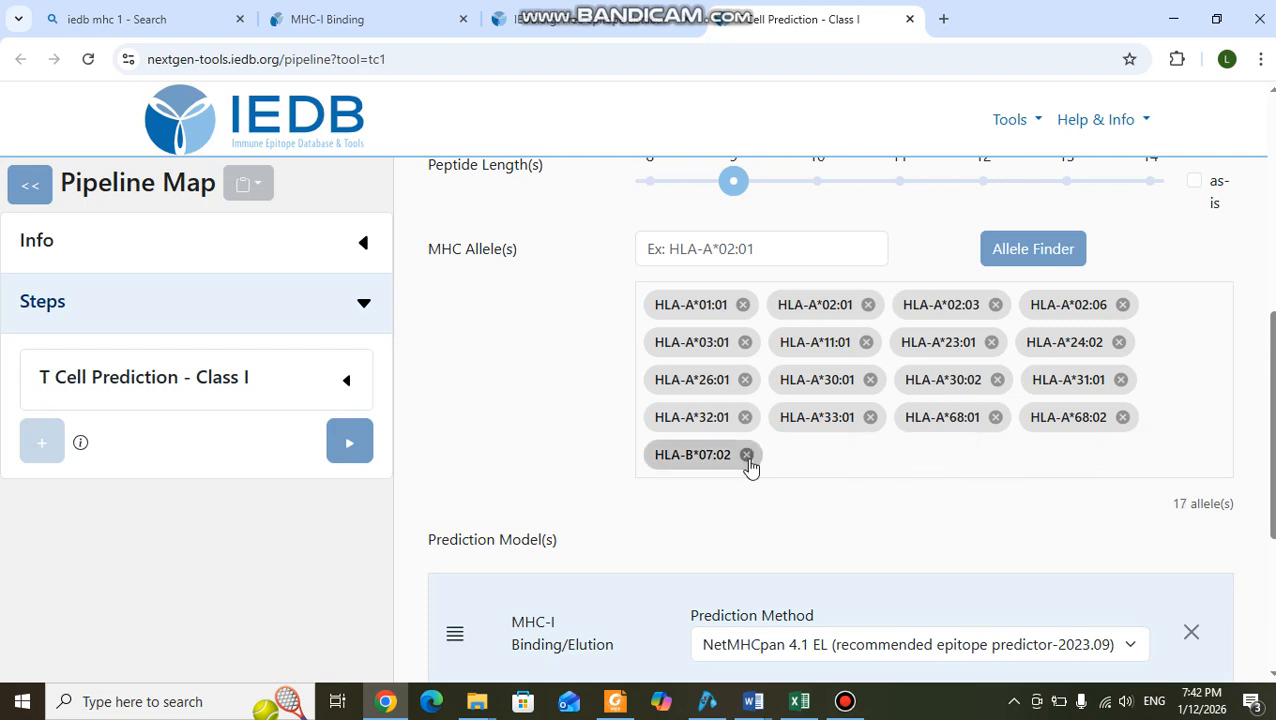
left_click(747, 455)
Remove the HLA-A alleles from the selection, keeping only HLA-A*01:01, HLA-A*02:01, HLA-A*02:03 and HLA-A*02:06.
left_click(745, 417)
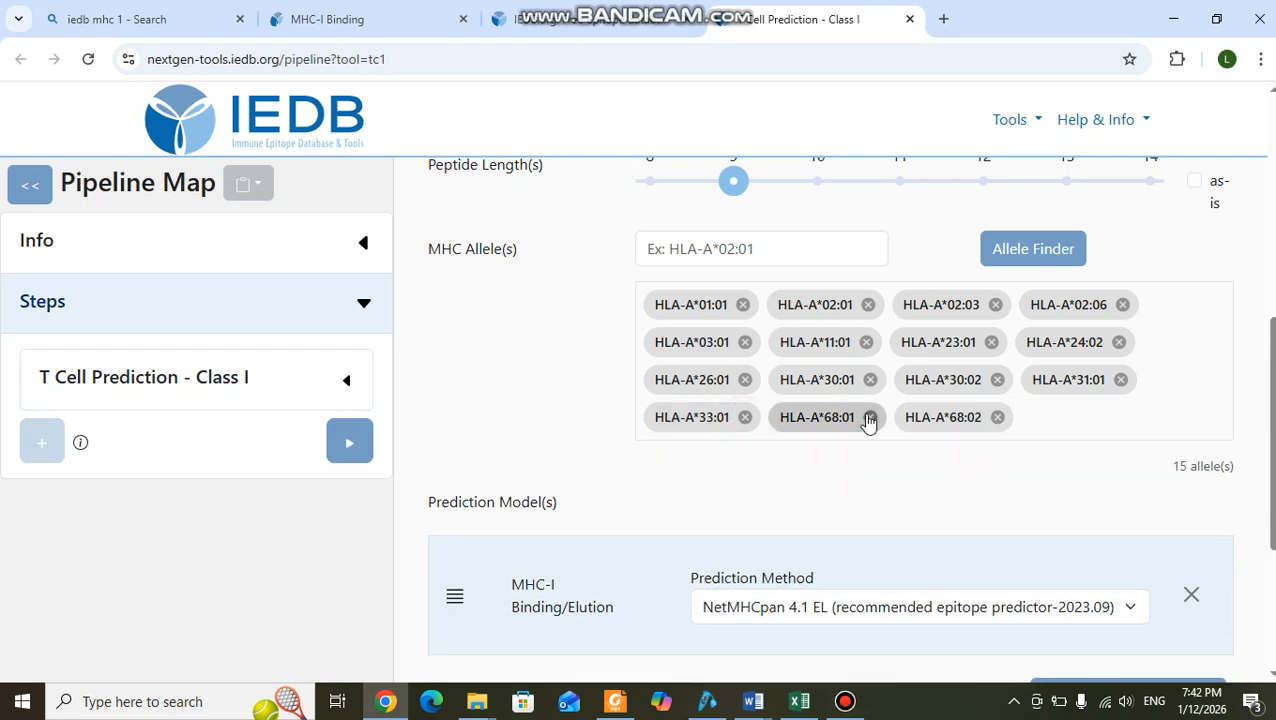
left_click(870, 417)
left_click(870, 417)
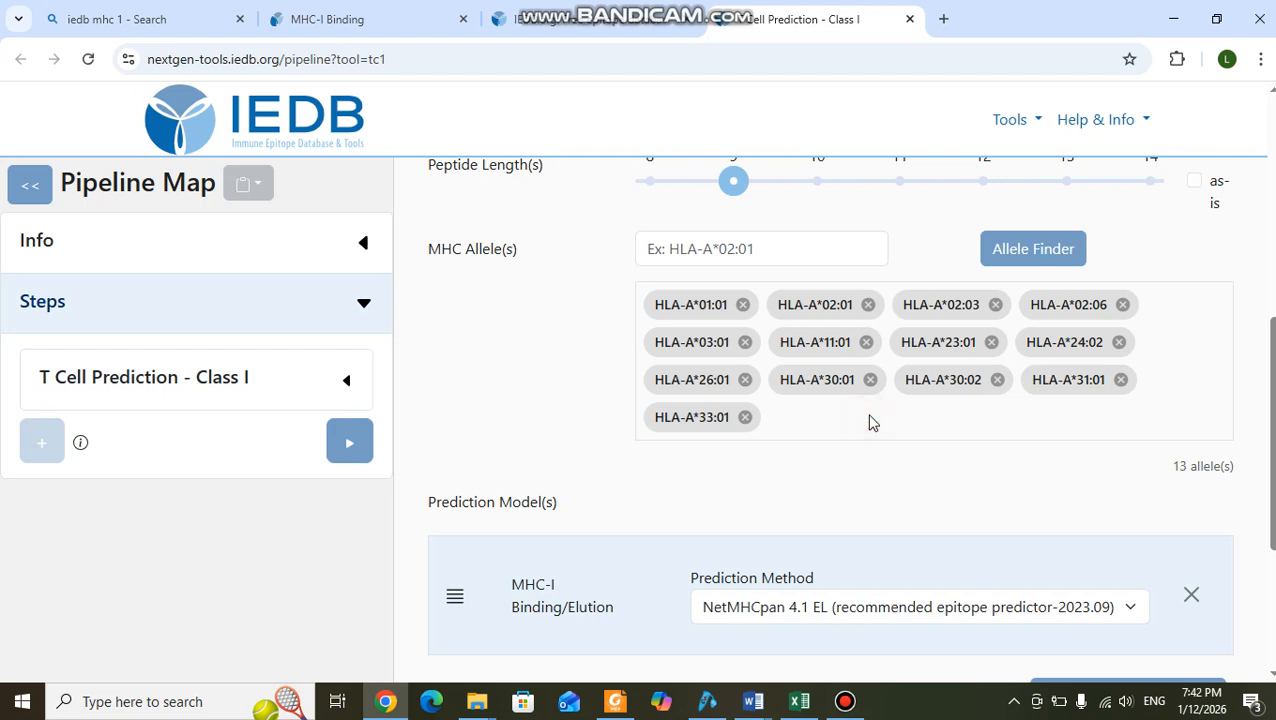
left_click(746, 419)
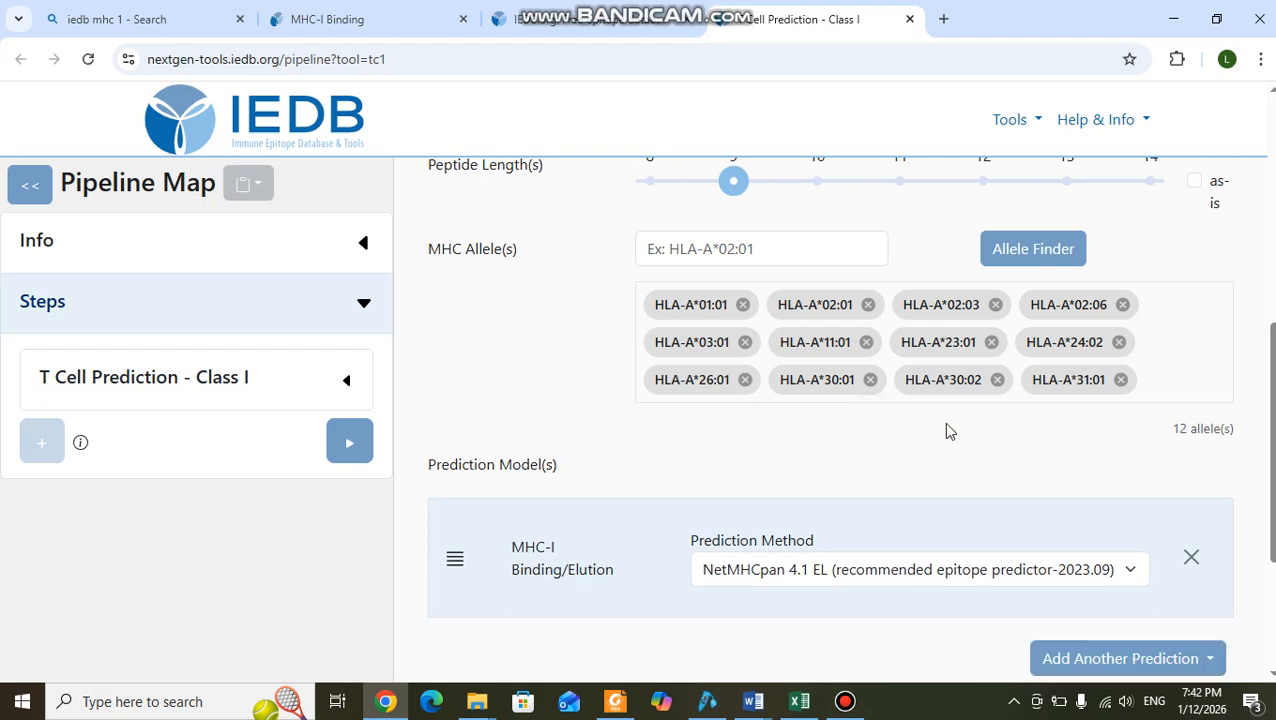
left_click(1121, 381)
left_click(998, 381)
left_click(870, 380)
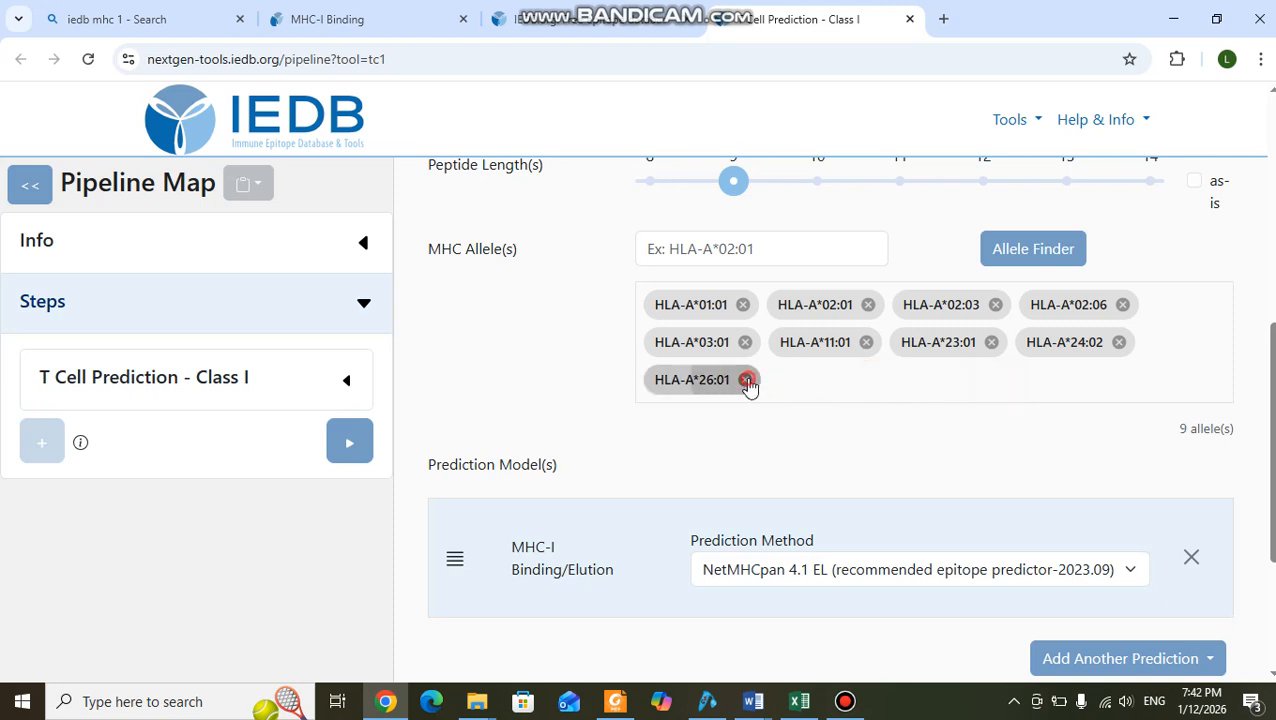
left_click(746, 380)
left_click(745, 343)
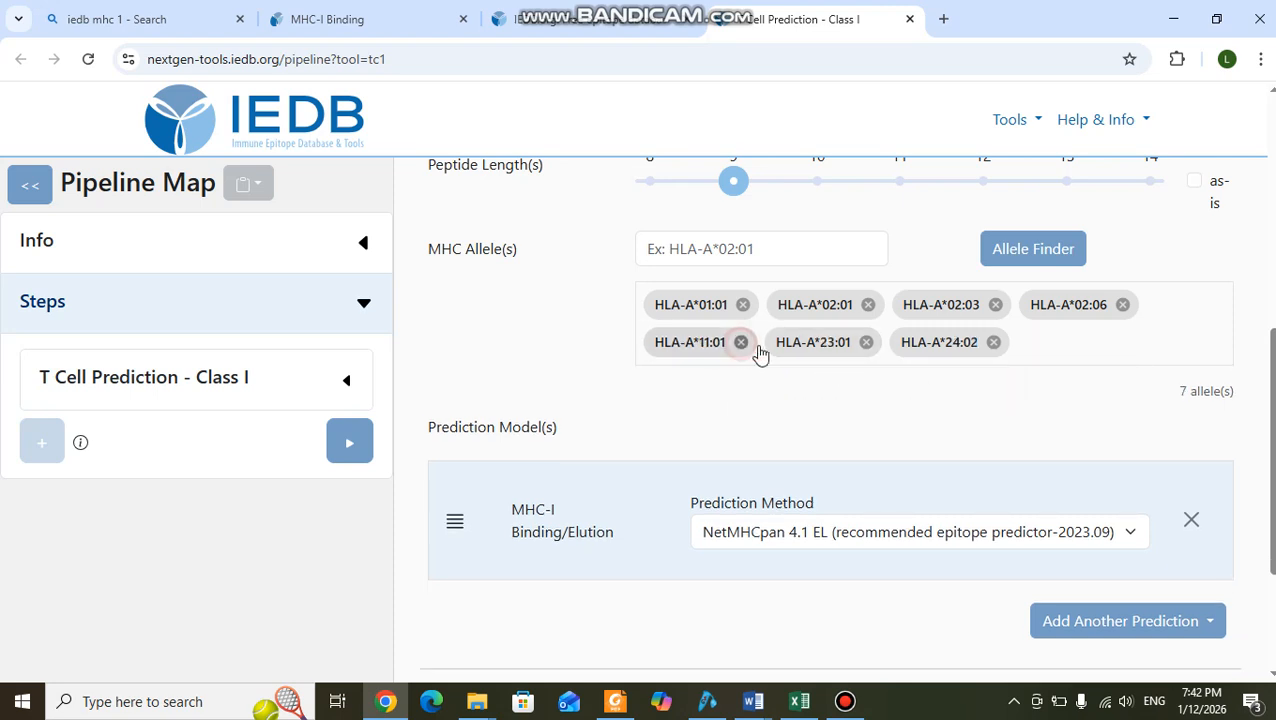
left_click(866, 343)
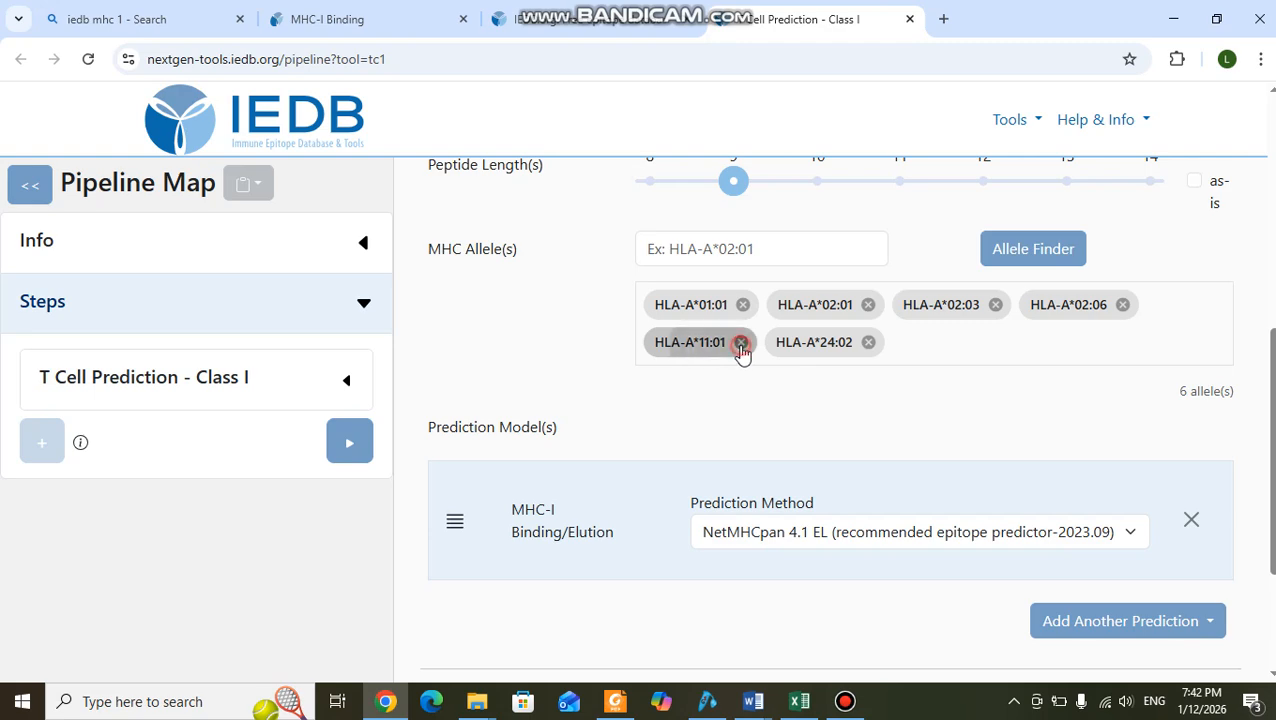
left_click(741, 343)
left_click(745, 343)
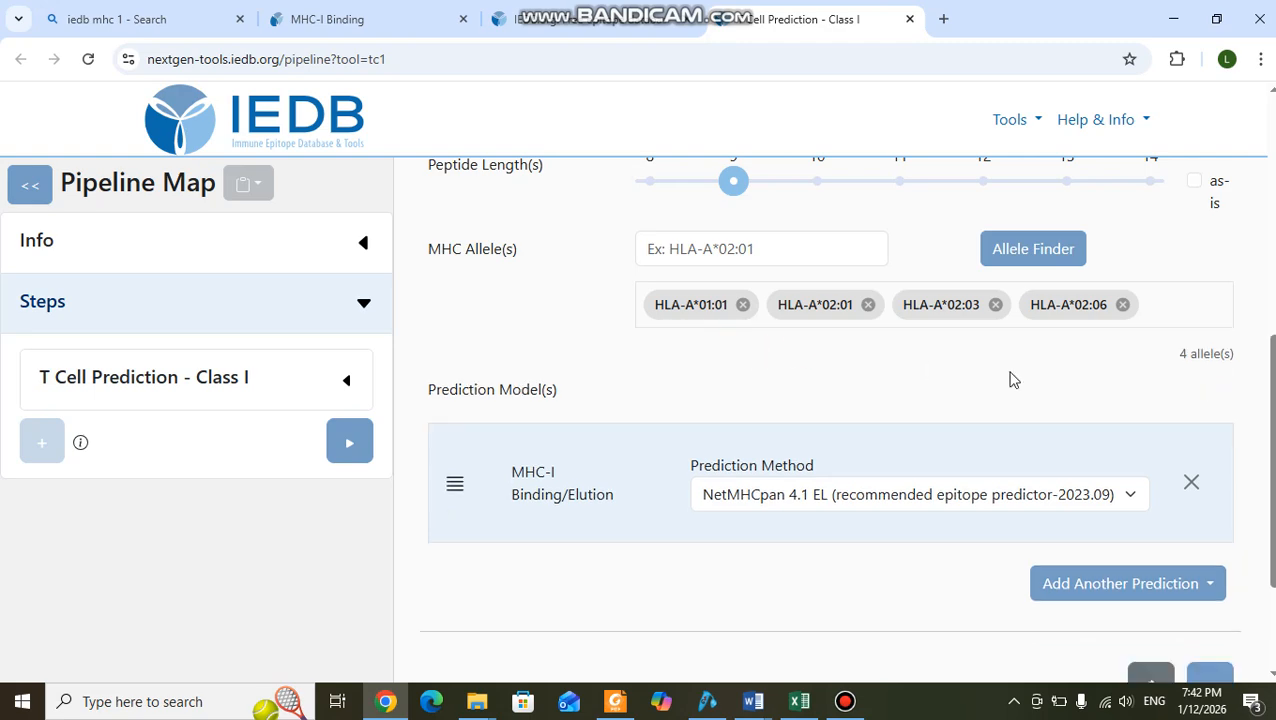
Review the example sequence, peptide length and selected alleles, and look through the available MHC-I binding prediction methods.
scroll(1010, 379, "up", 3)
scroll(1010, 379, "down", 4)
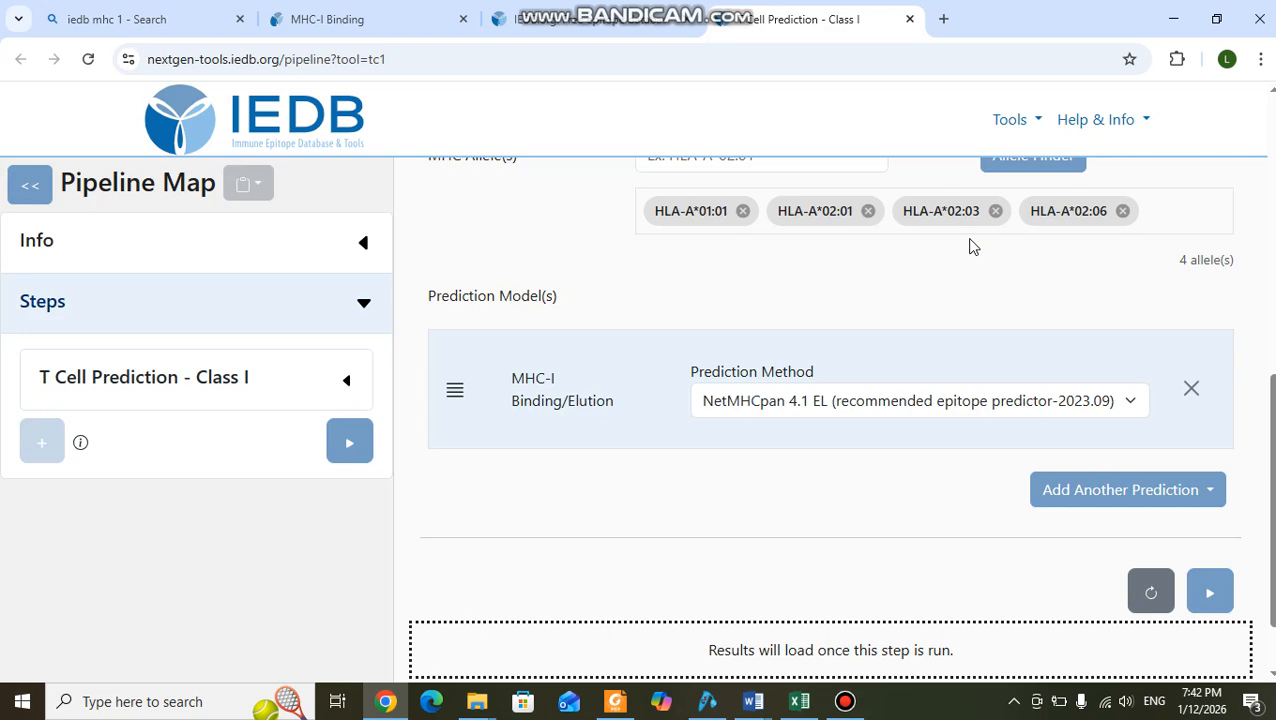
scroll(1004, 302, "up", 5)
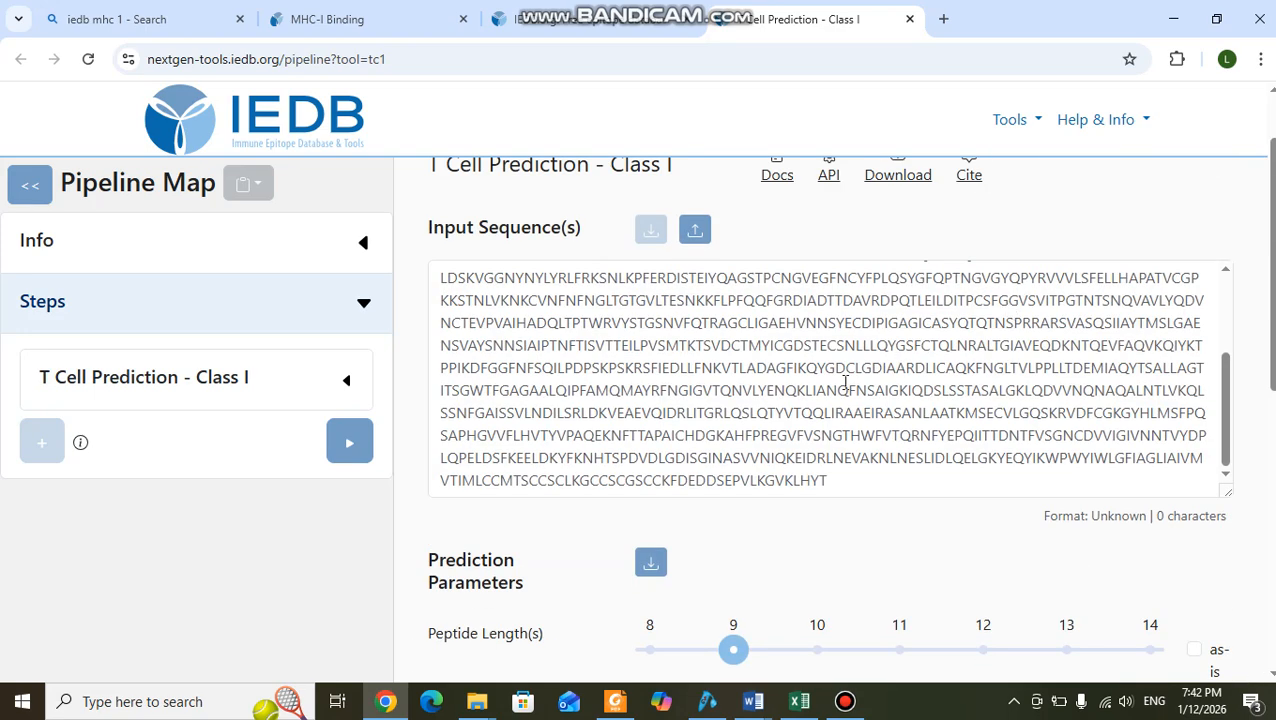
scroll(845, 382, "up", 3)
scroll(845, 382, "down", 5)
scroll(1234, 521, "down", 2)
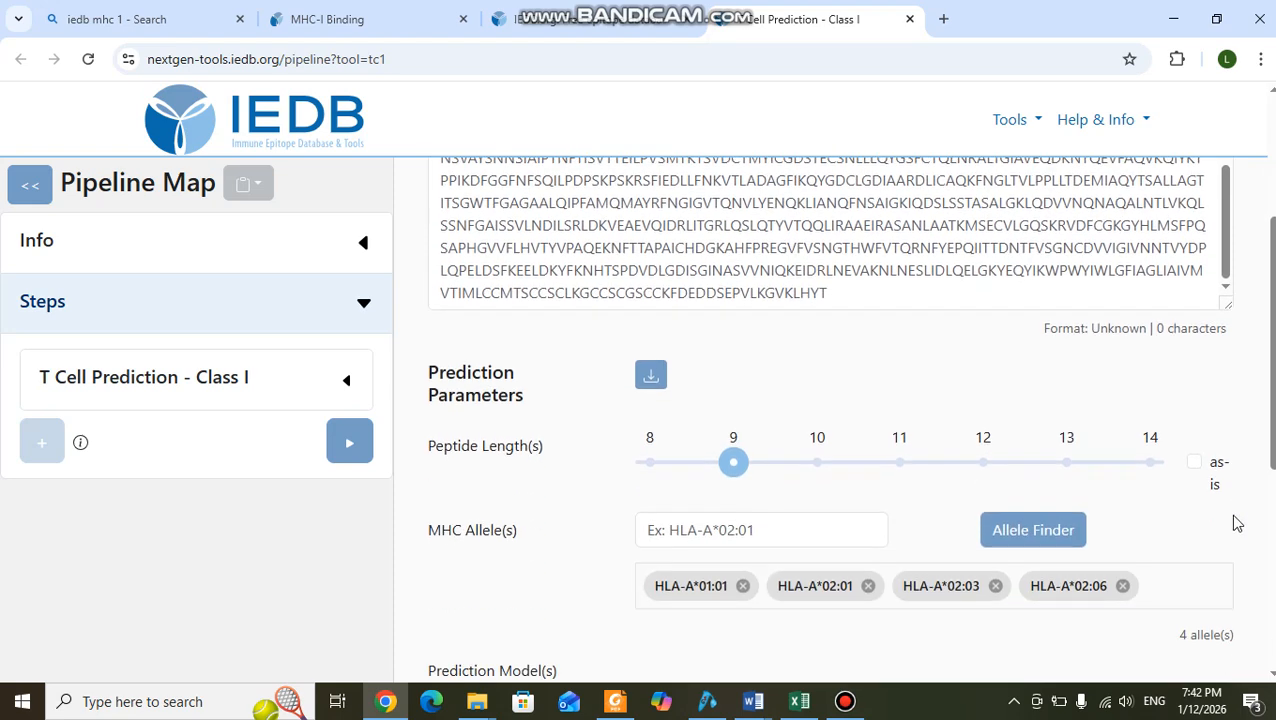
scroll(1236, 522, "down", 5)
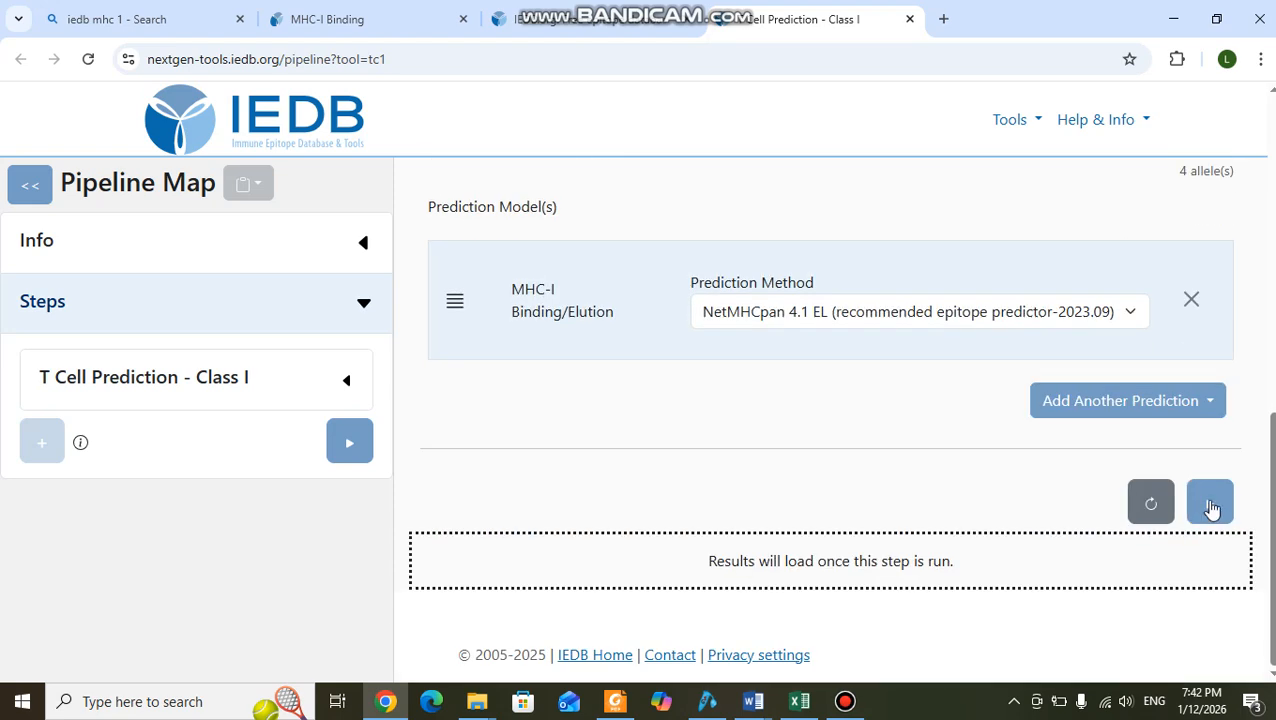
left_click(1129, 314)
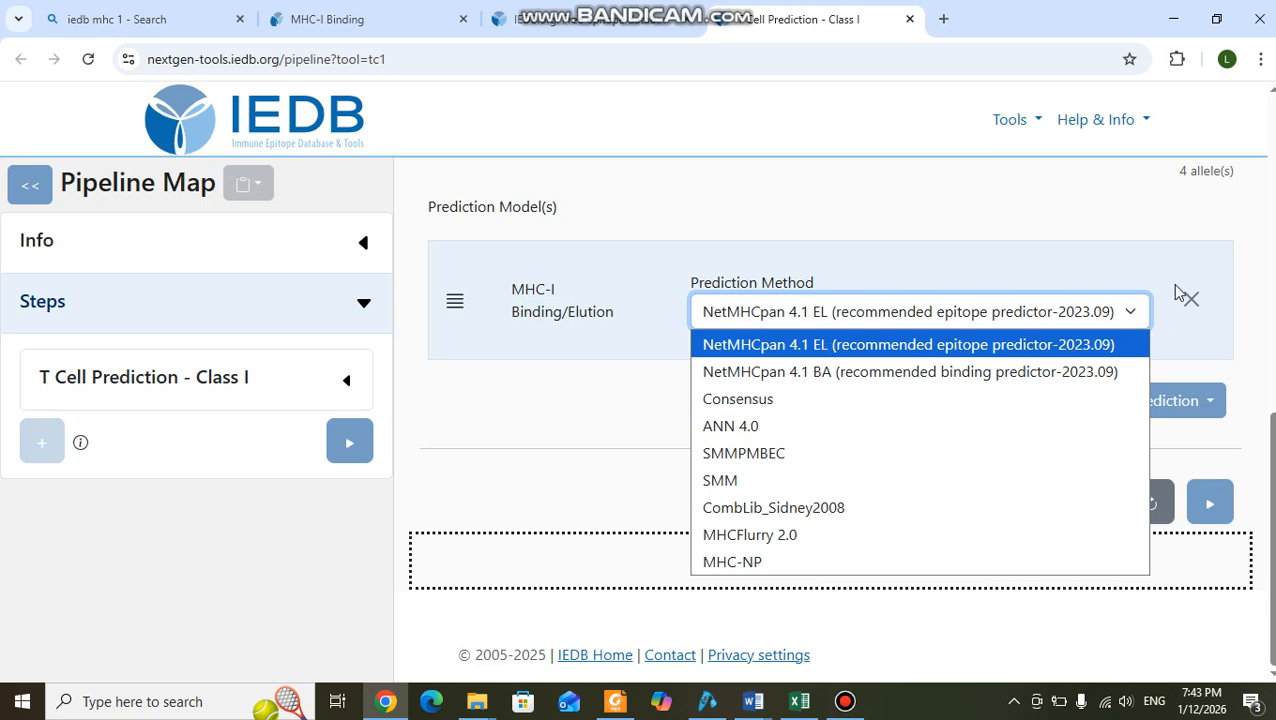
left_click(1168, 251)
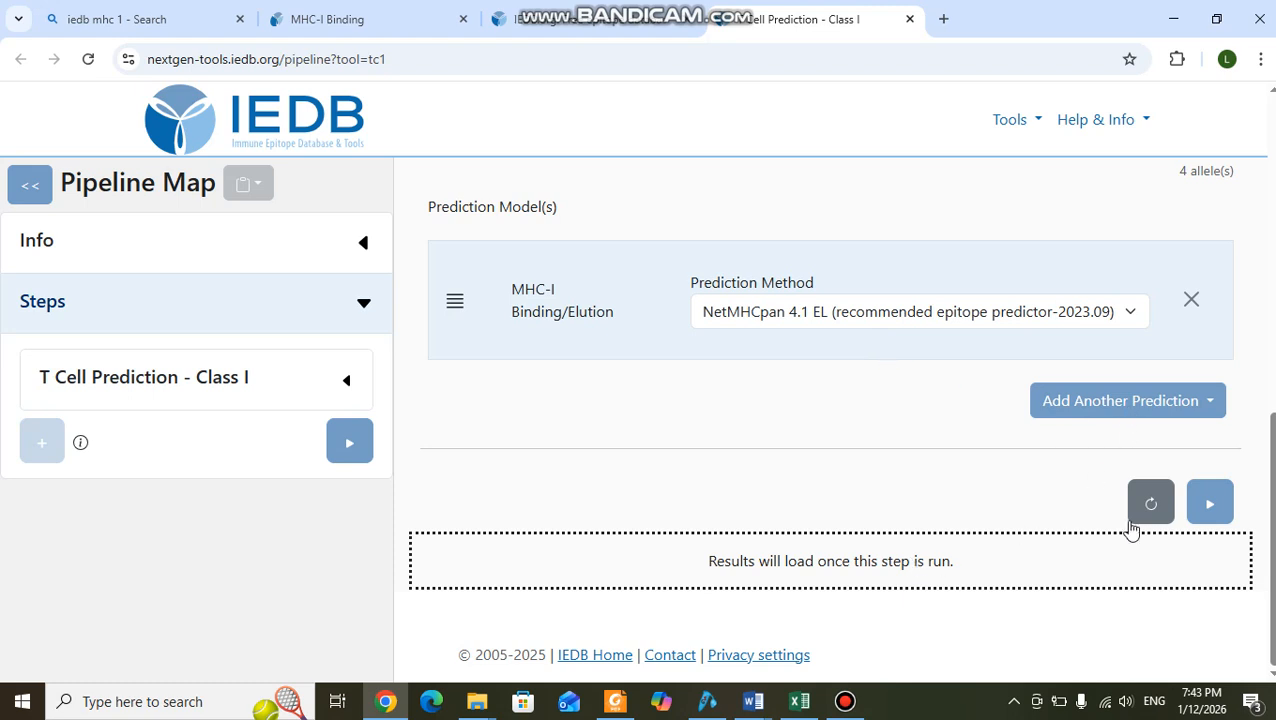
Run the Class I prediction on the example SARS2 spike glycoprotein sequence with NetMHCpan 4.1 EL and view the resulting peptide table.
left_click(1209, 511)
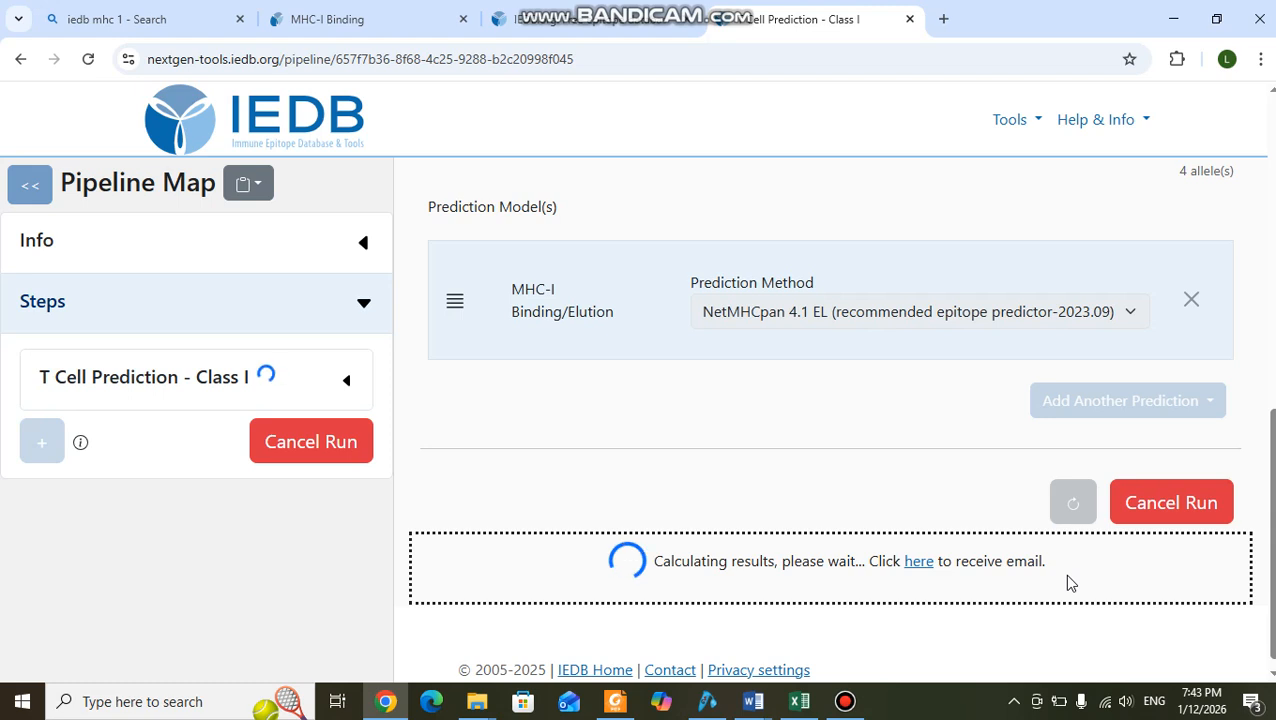
scroll(1067, 577, "down", 1)
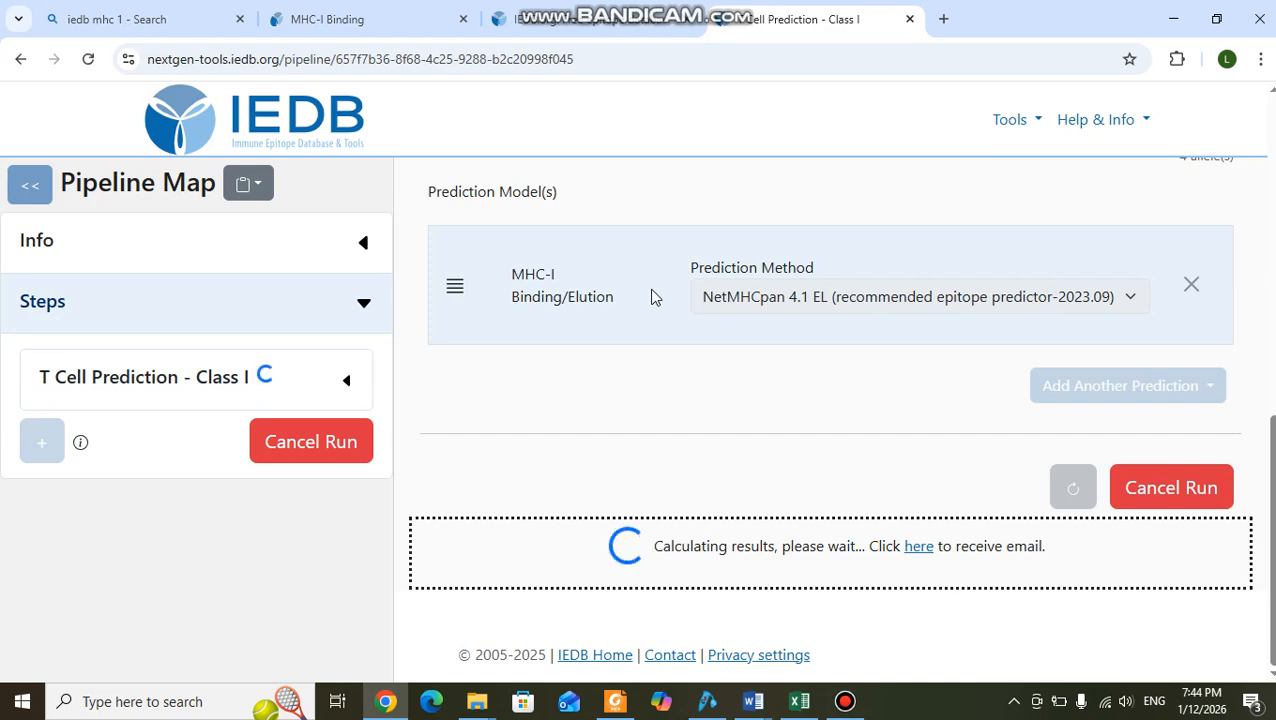
scroll(652, 297, "up", 4)
scroll(733, 339, "down", 4)
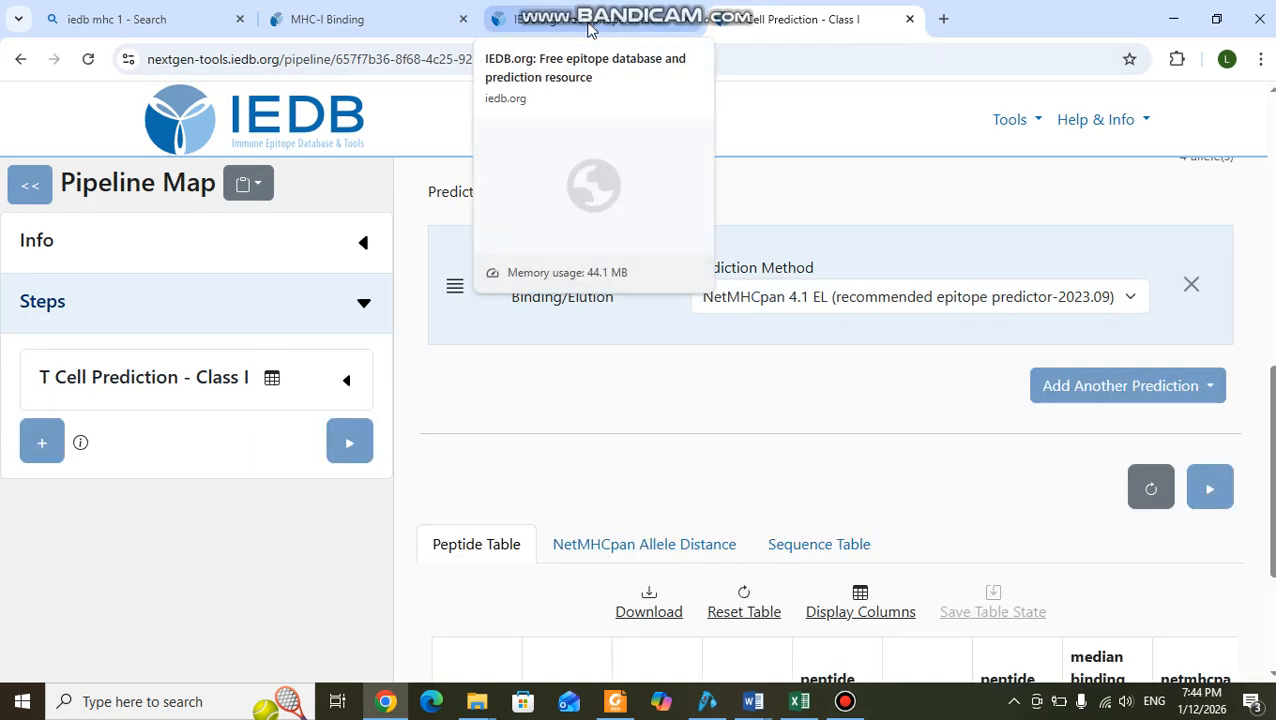
scroll(980, 590, "down", 5)
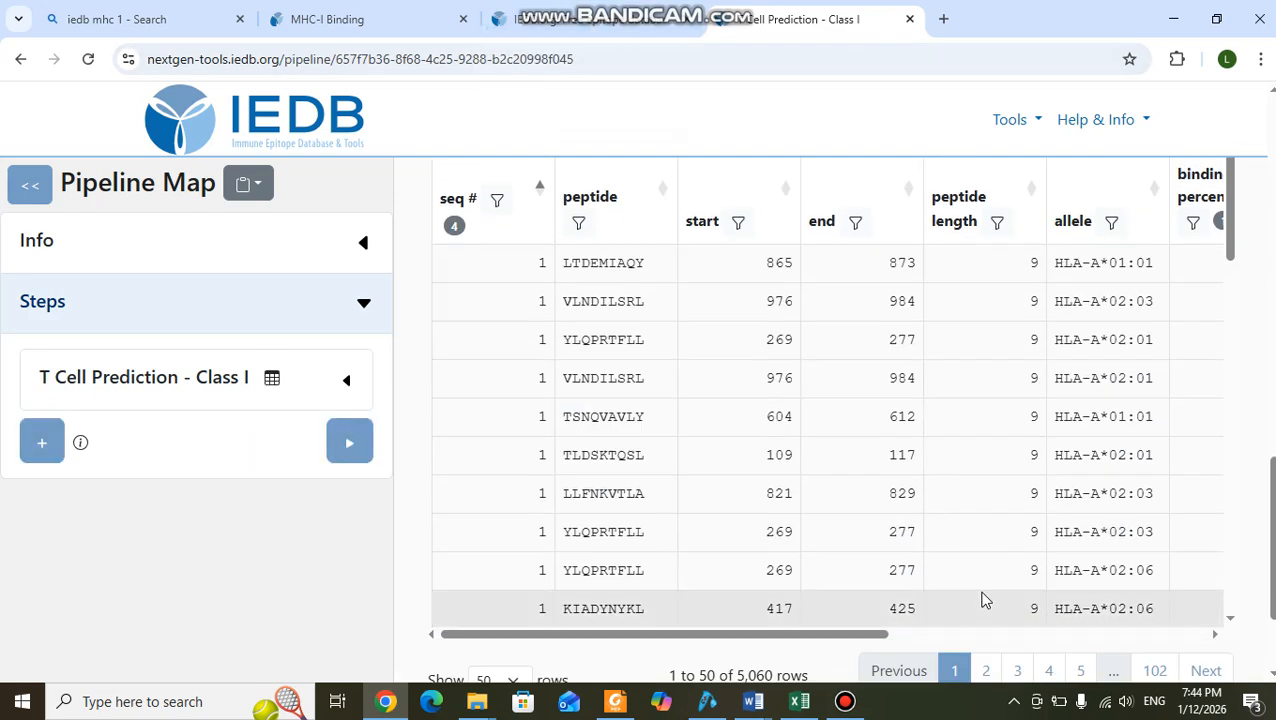
scroll(886, 399, "up", 3)
scroll(890, 405, "down", 3)
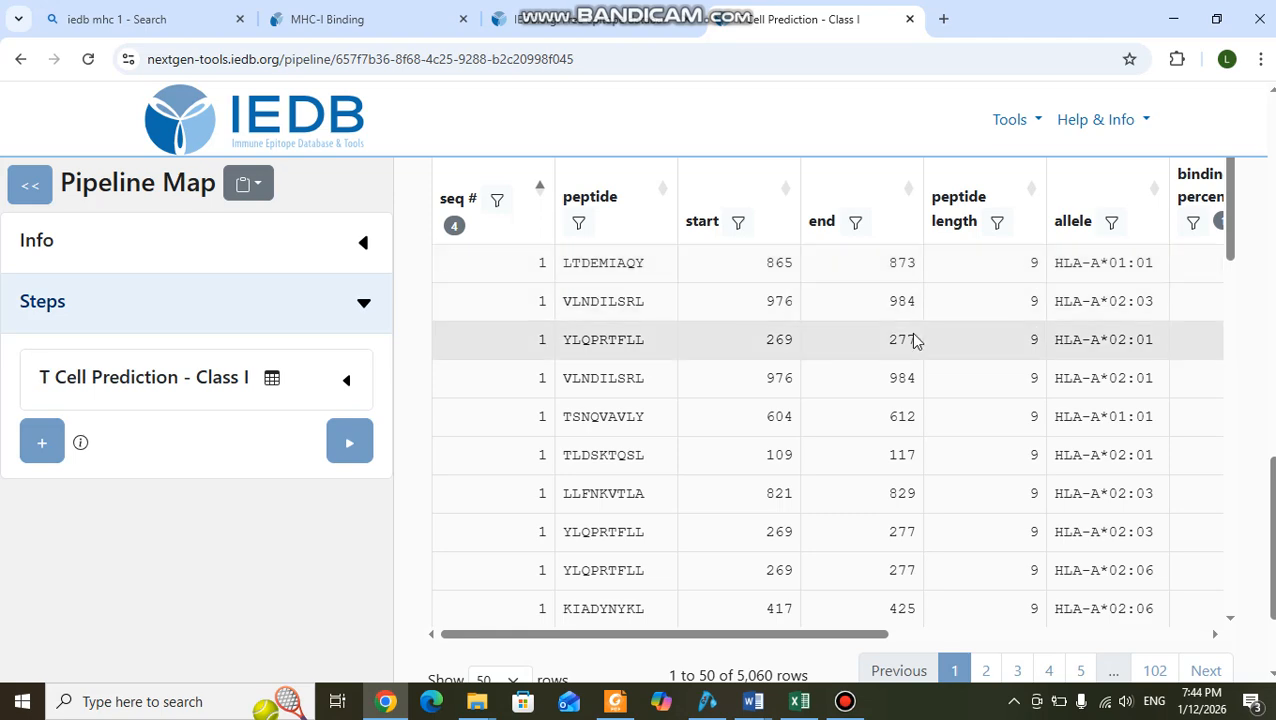
Examine the allele, median binding percentile, core, score and percentile columns of the NetMHCpan 4.1 EL peptide table.
scroll(1134, 322, "up", 2)
scroll(1134, 322, "down", 3)
scroll(1134, 322, "up", 1)
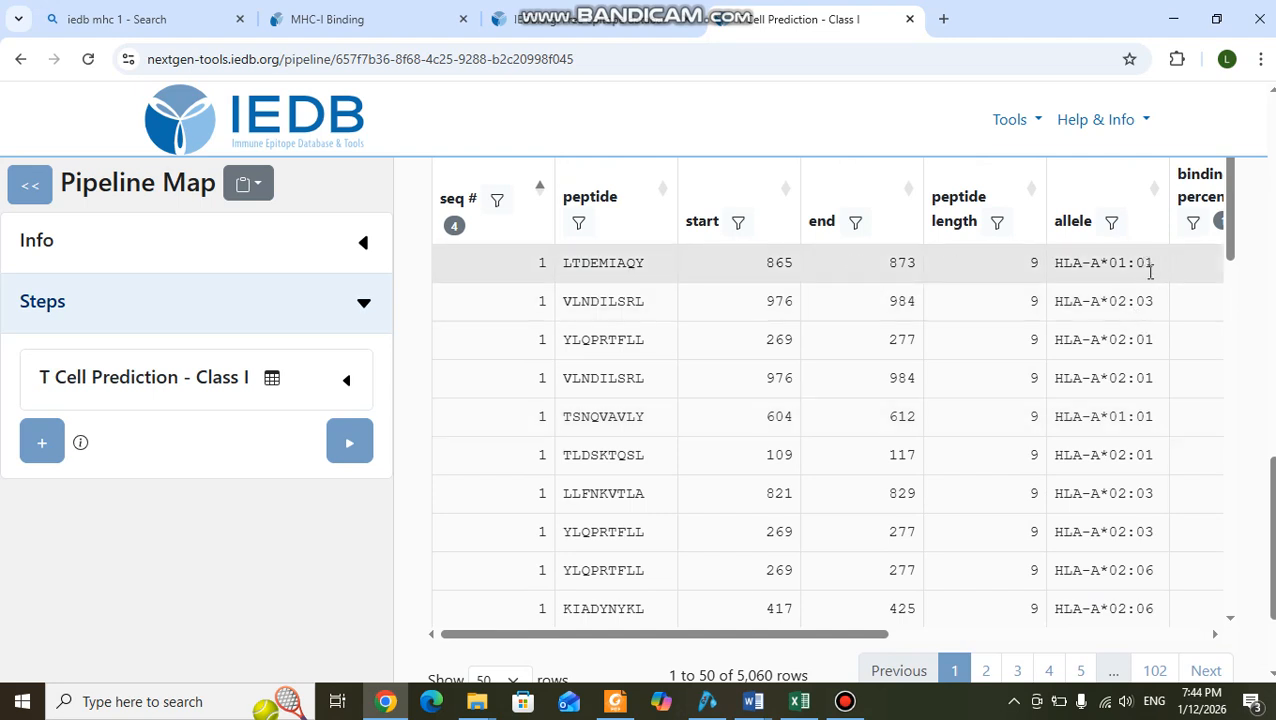
left_click_drag(786, 635, 1134, 643)
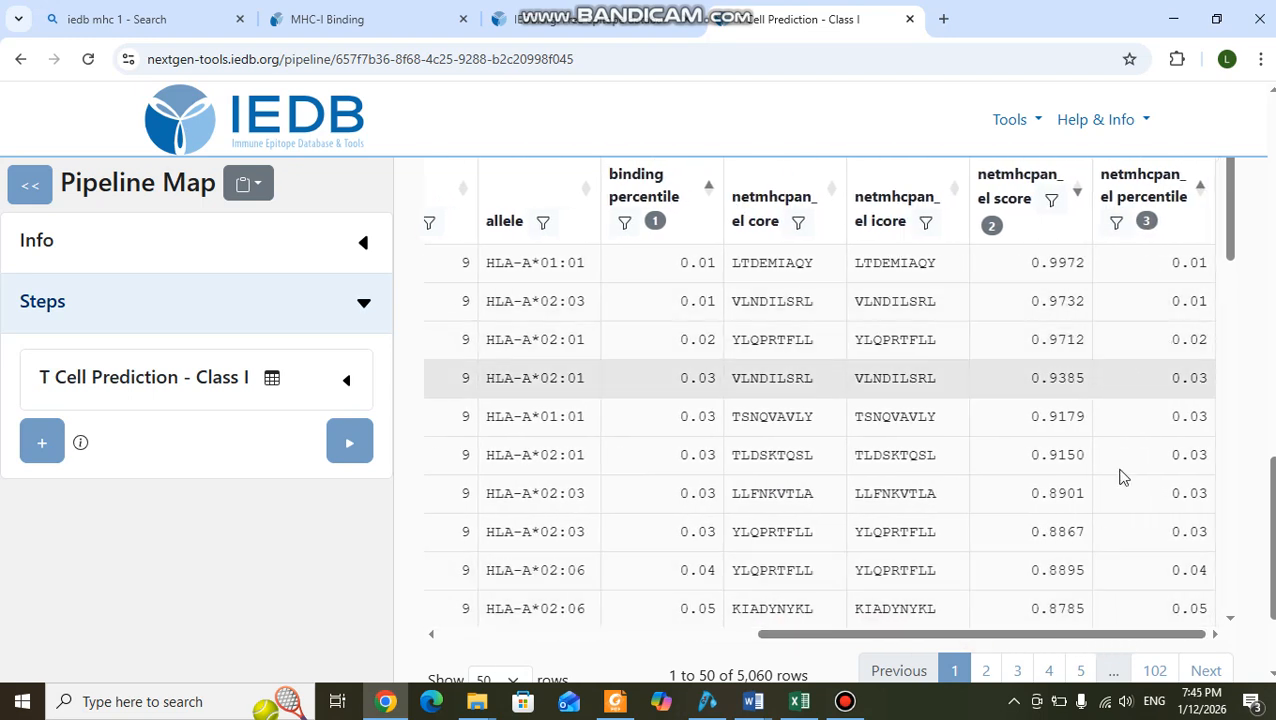
left_click_drag(1021, 638, 872, 645)
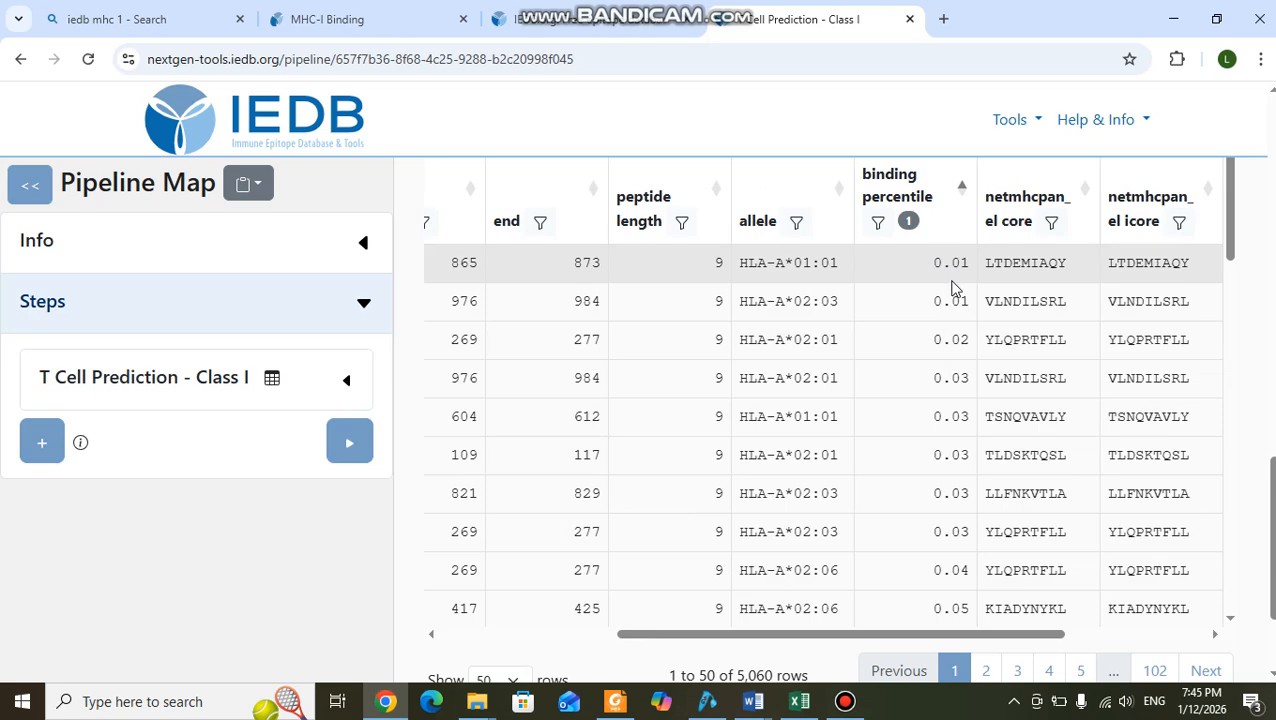
Read the median binding percentile values for the peptides across the first page of EL results.
scroll(975, 396, "down", 3)
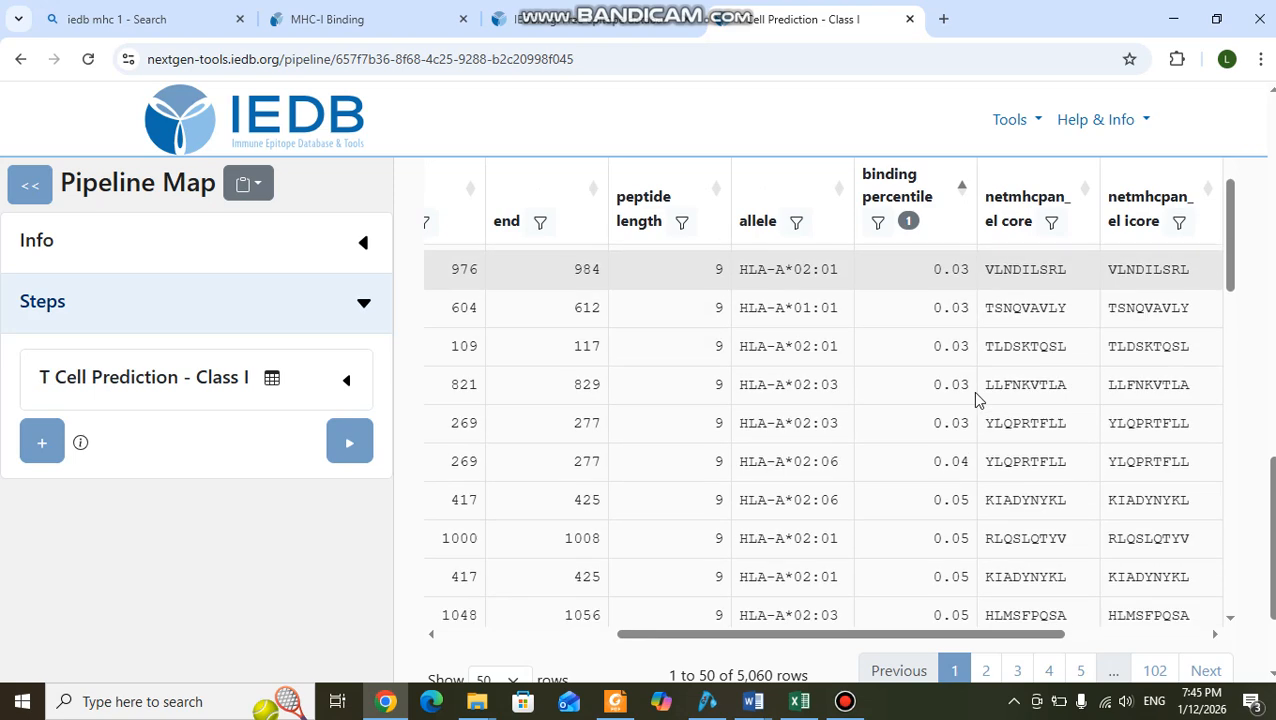
scroll(977, 398, "up", 3)
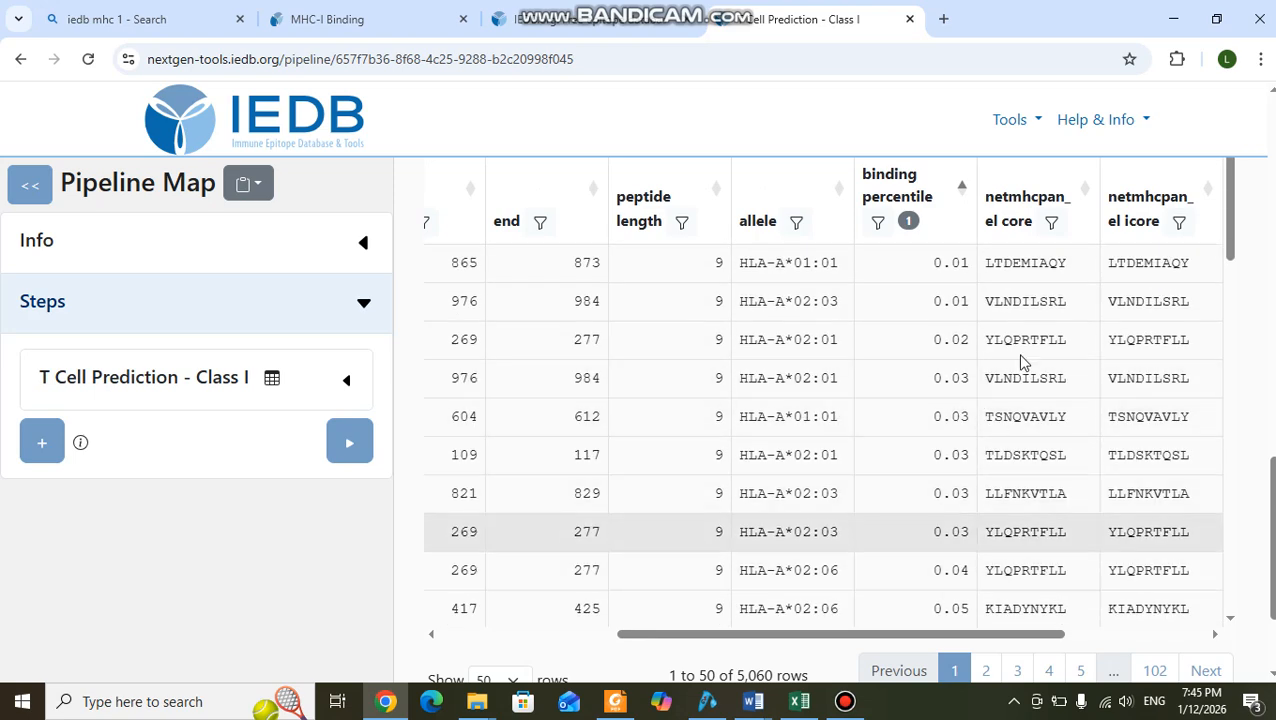
scroll(945, 380, "down", 5)
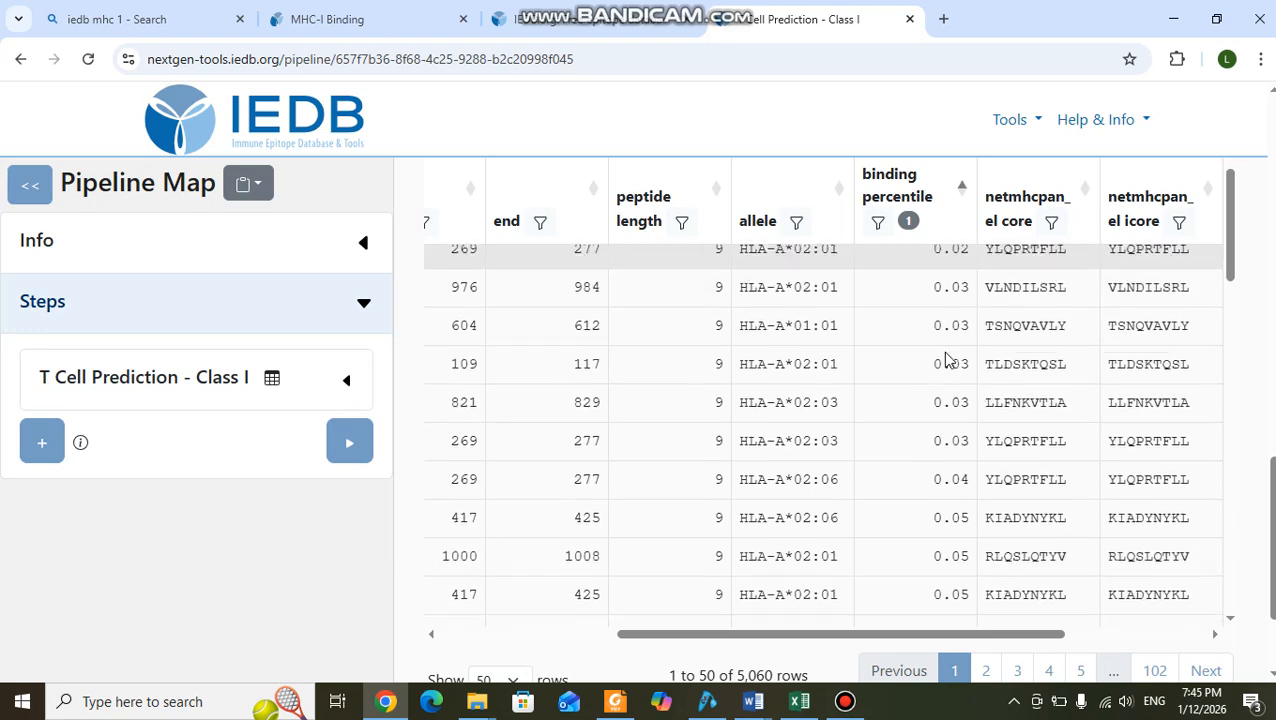
scroll(945, 358, "down", 1)
scroll(948, 350, "up", 5)
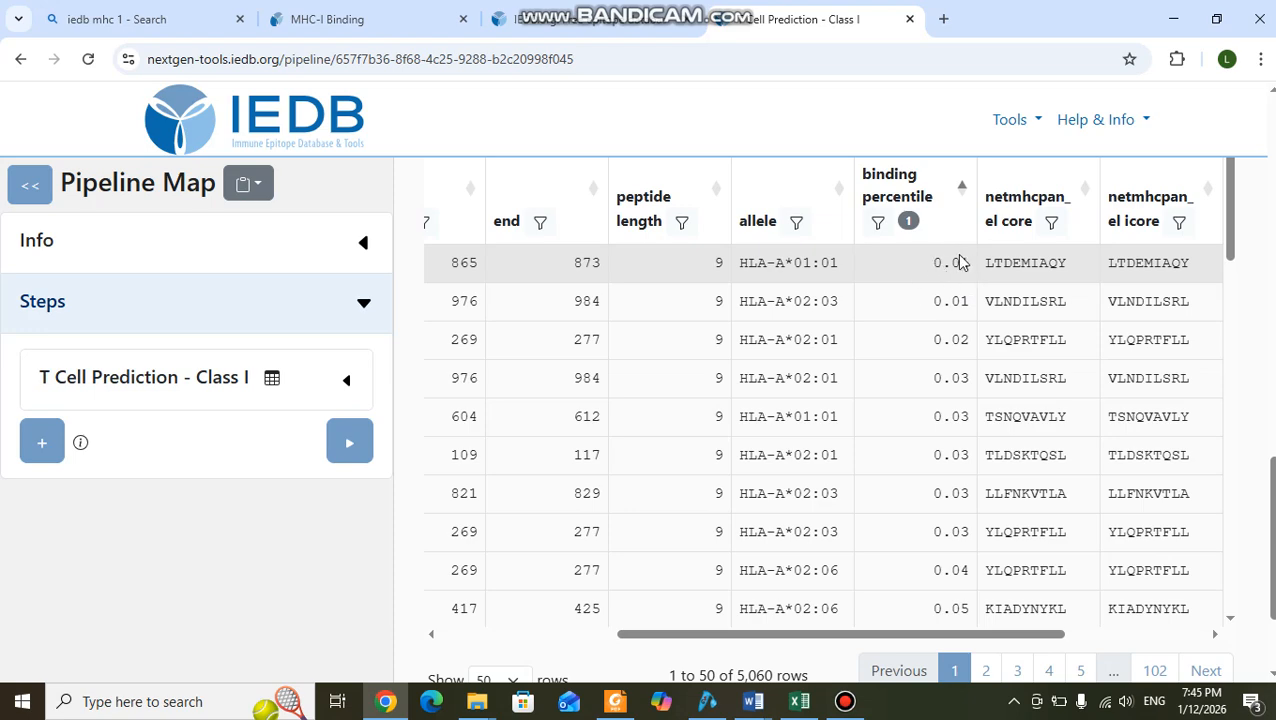
scroll(957, 330, "down", 1)
scroll(957, 320, "down", 2)
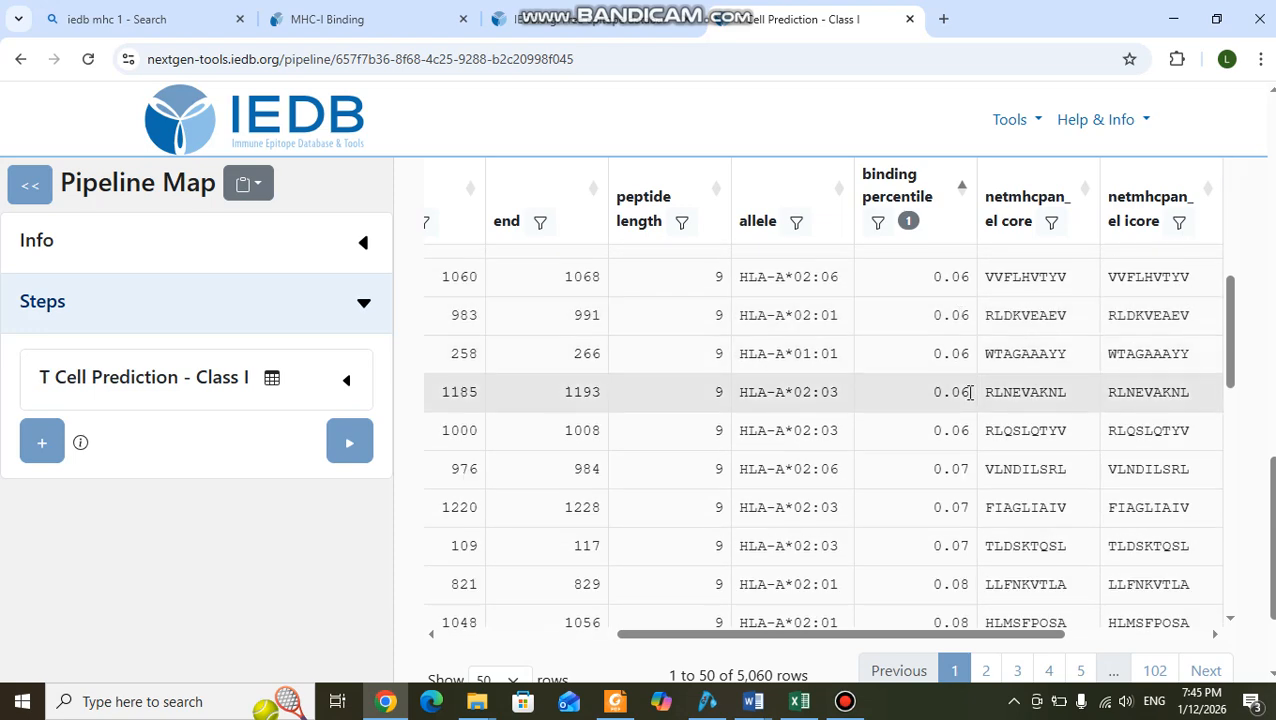
scroll(965, 320, "down", 5)
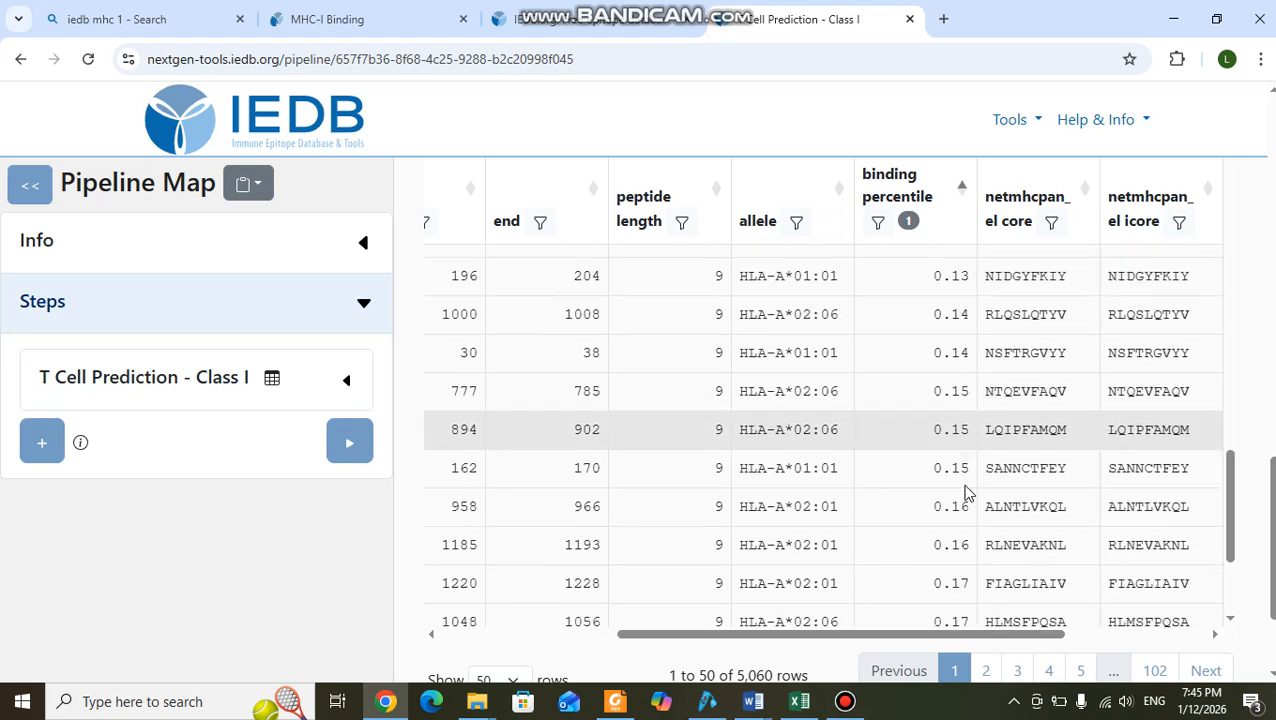
scroll(971, 490, "down", 3)
scroll(966, 485, "down", 2)
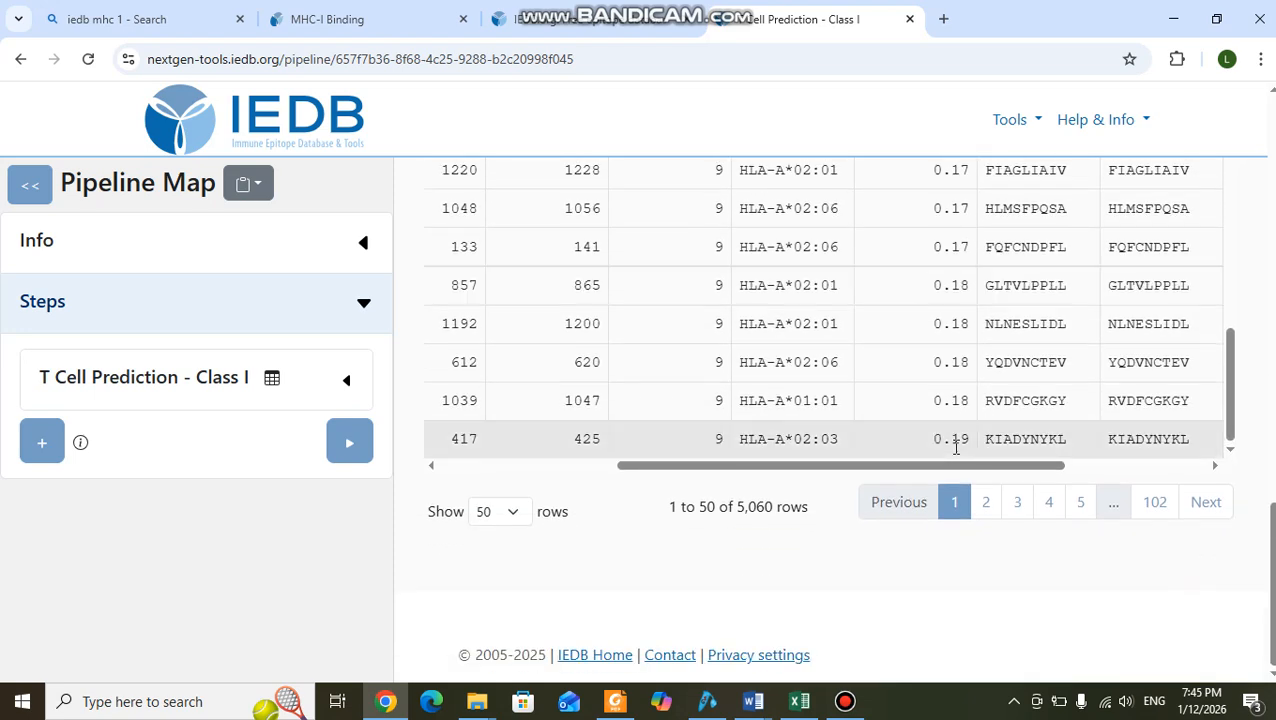
scroll(955, 450, "up", 4)
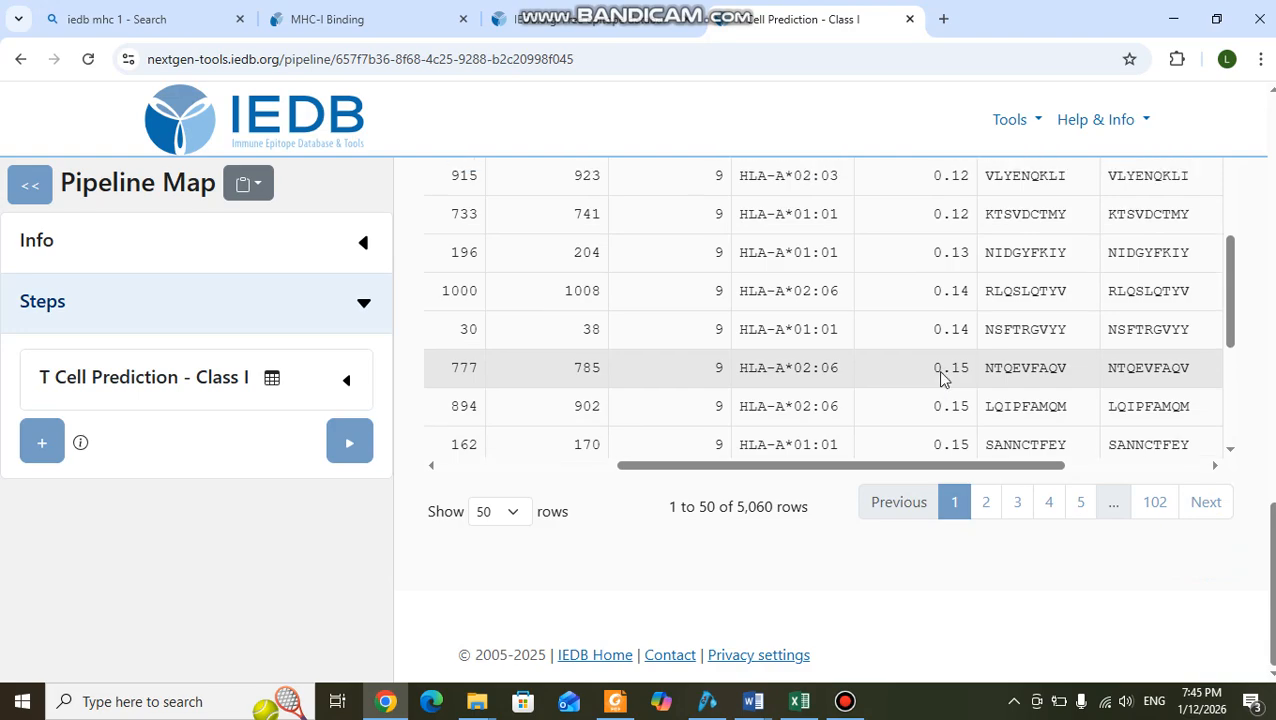
scroll(943, 378, "up", 4)
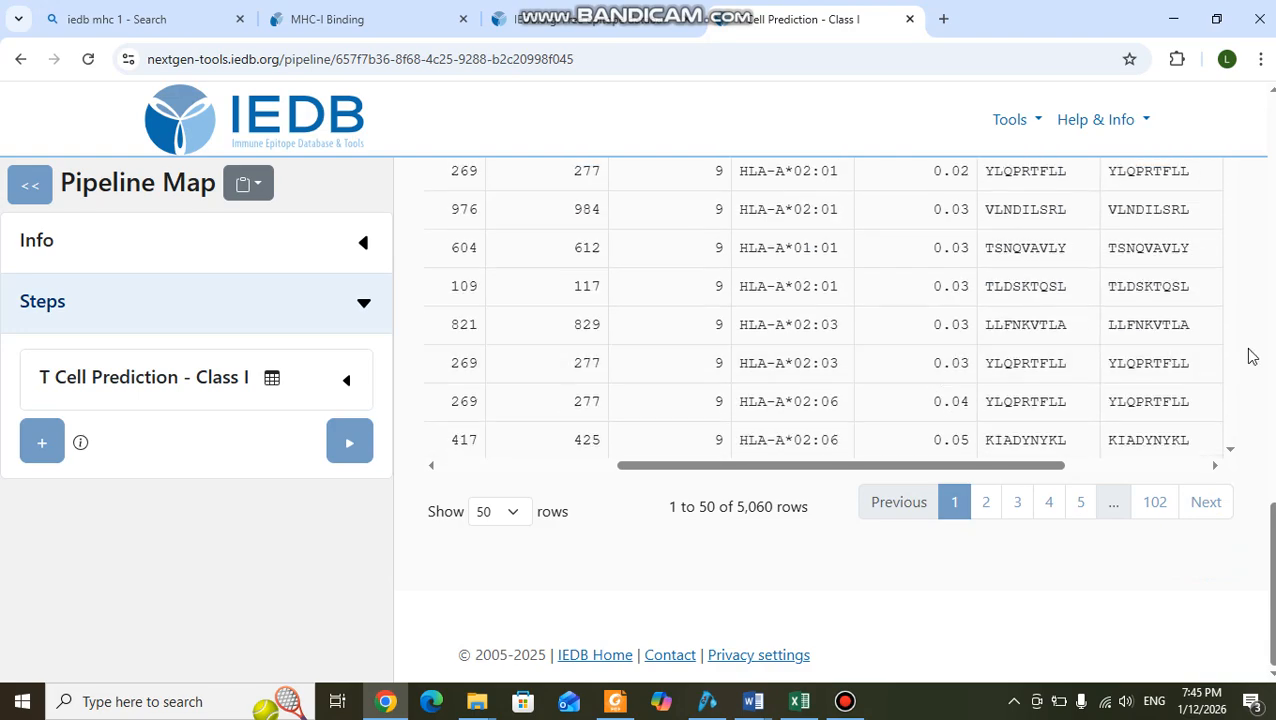
Compare the lowest-percentile peptides and their alleles at the start of the EL results with those further down the first page.
scroll(1248, 356, "up", 5)
scroll(1248, 356, "down", 4)
scroll(920, 373, "up", 5)
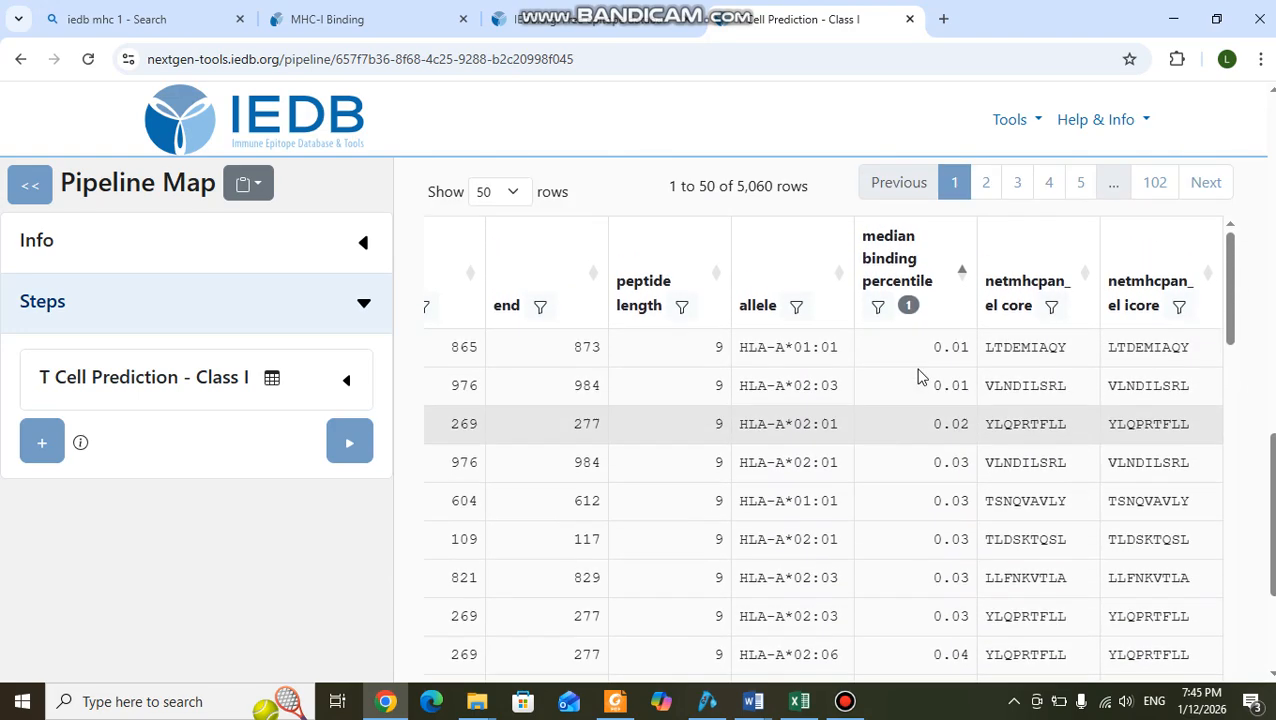
scroll(918, 375, "down", 6)
scroll(918, 377, "up", 1)
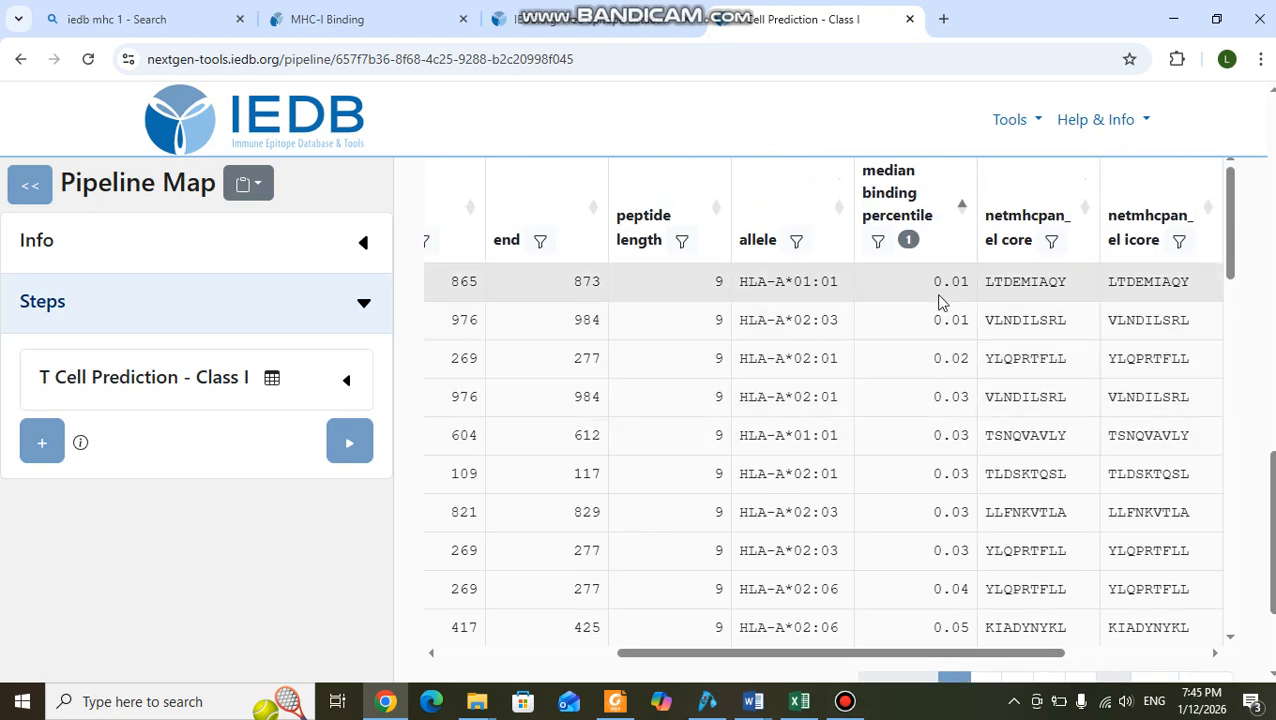
scroll(951, 357, "up", 2)
scroll(951, 352, "down", 3)
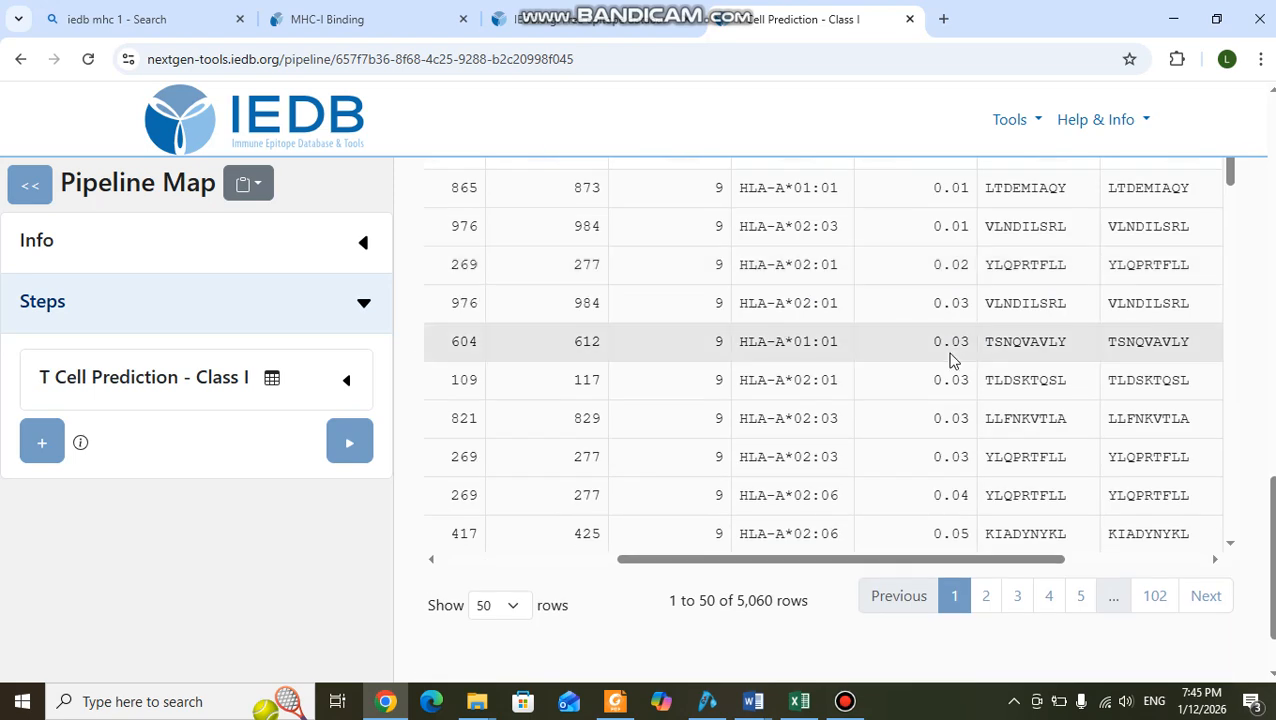
scroll(954, 356, "up", 2)
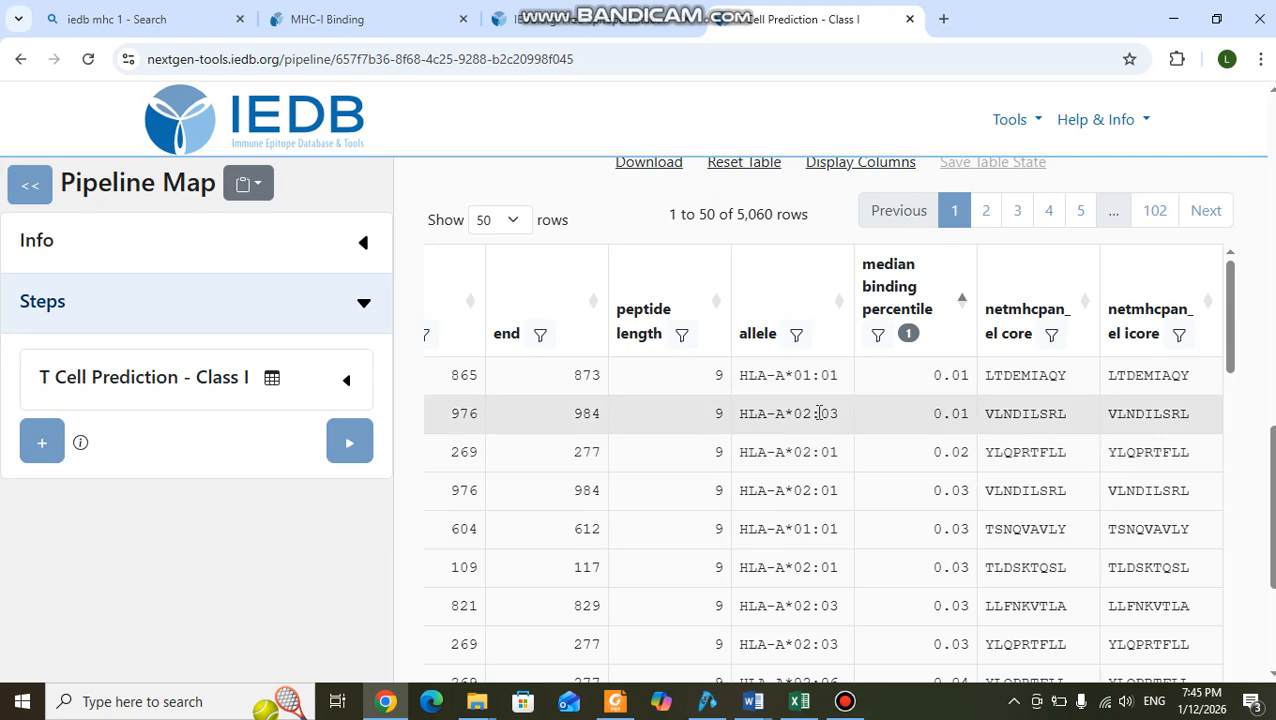
scroll(663, 375, "down", 8)
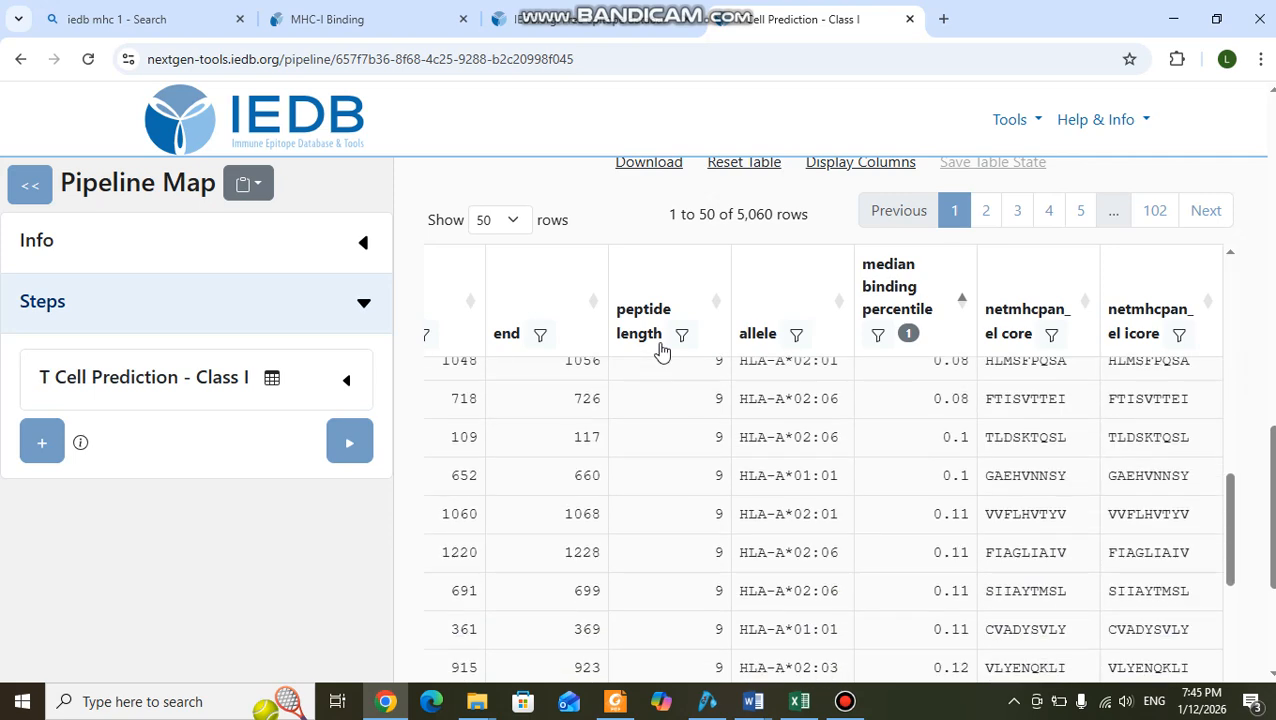
scroll(1257, 527, "down", 3)
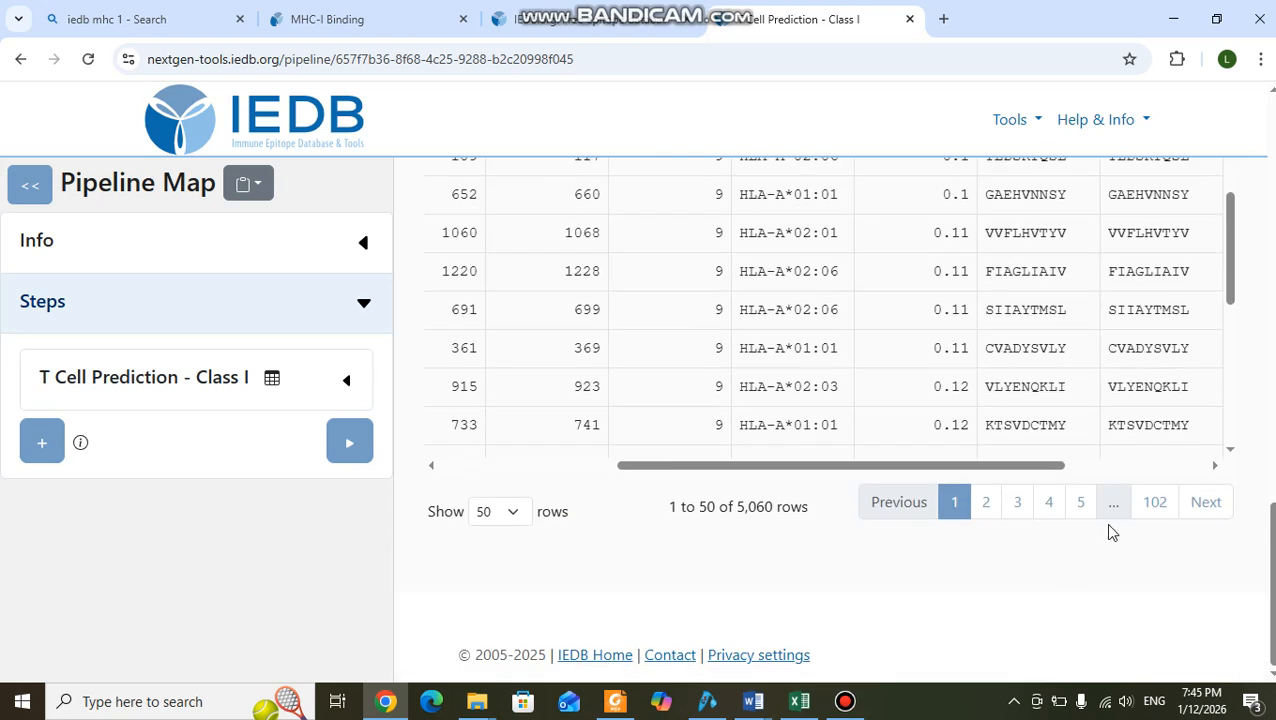
scroll(1140, 390, "up", 3)
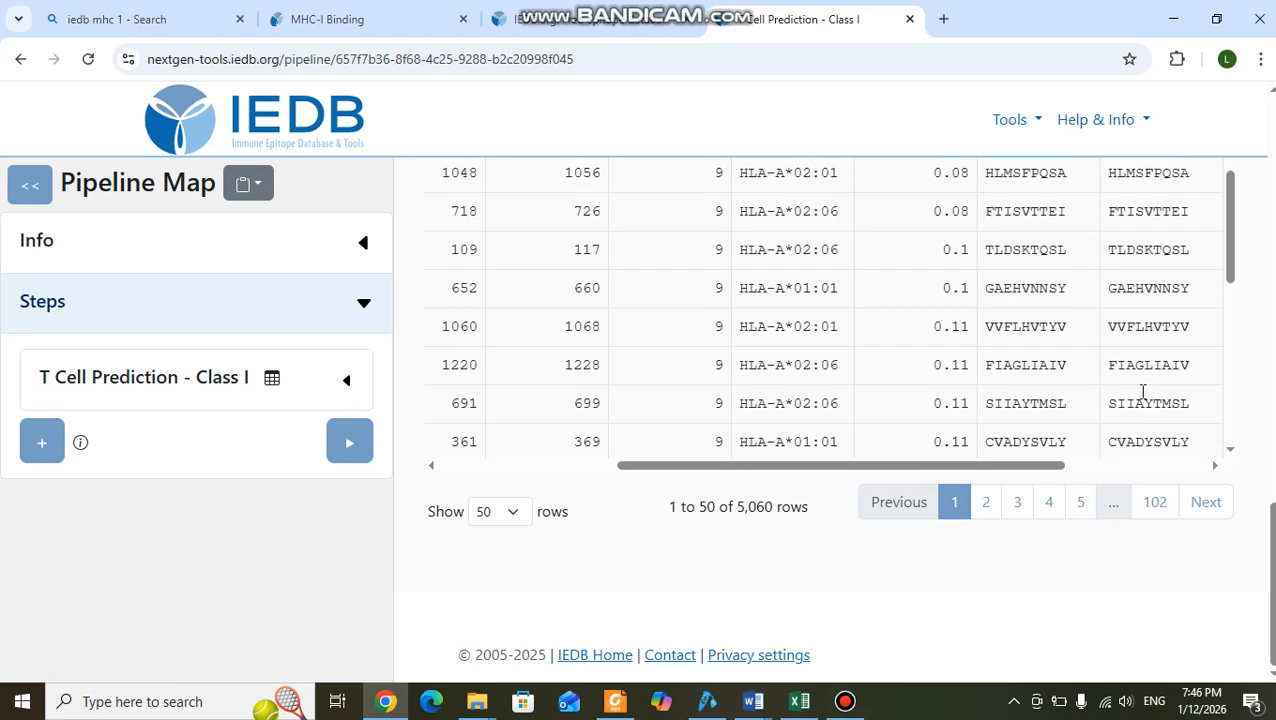
scroll(920, 373, "up", 1)
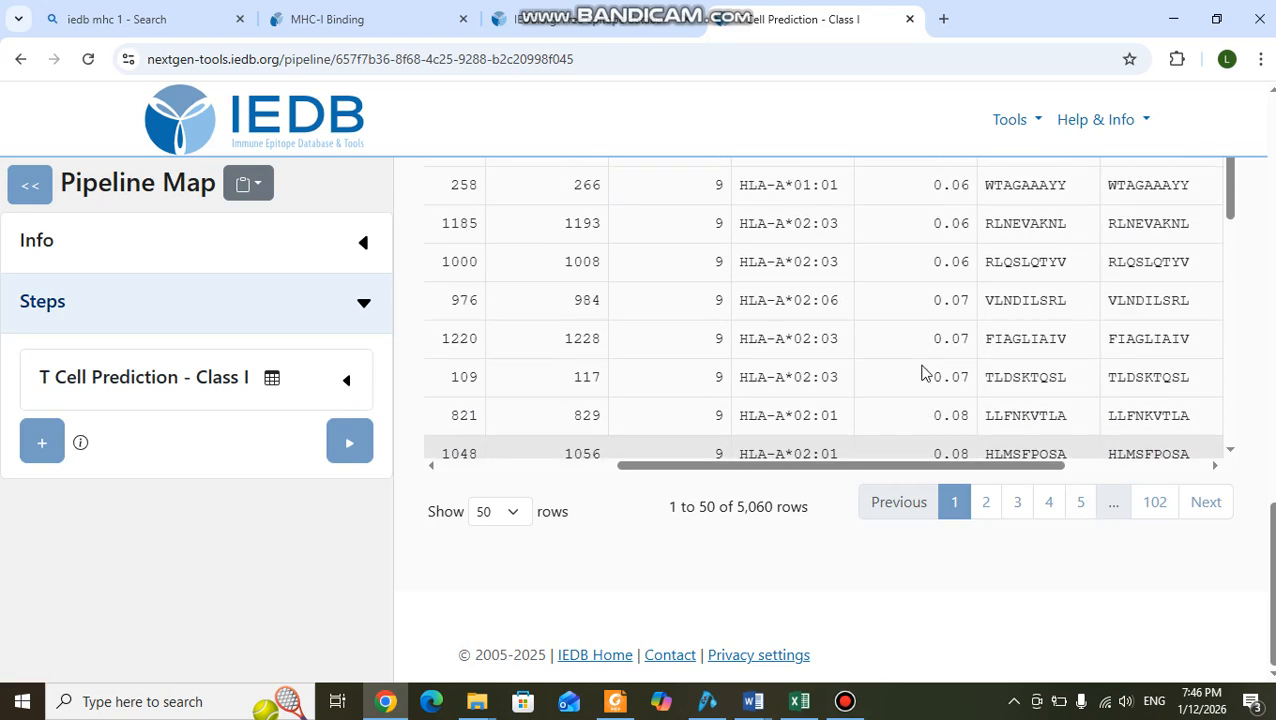
scroll(922, 372, "up", 2)
scroll(922, 372, "up", 5)
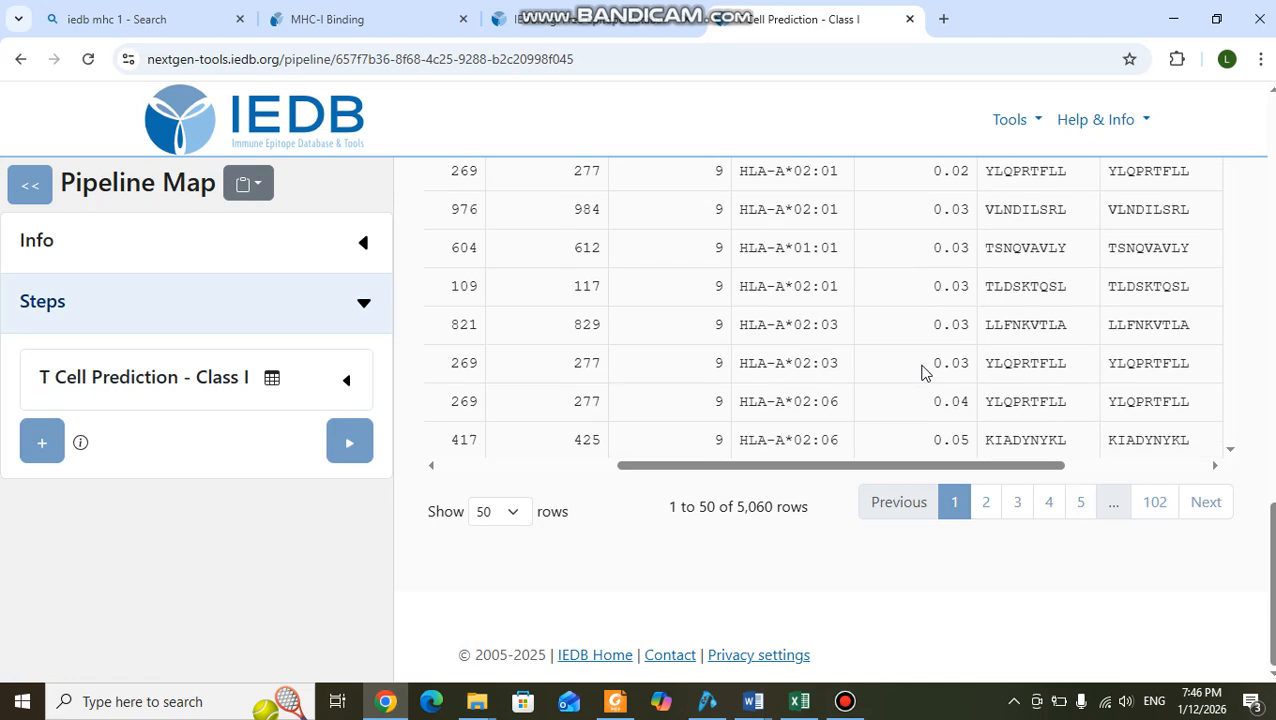
scroll(922, 372, "up", 3)
scroll(922, 372, "down", 2)
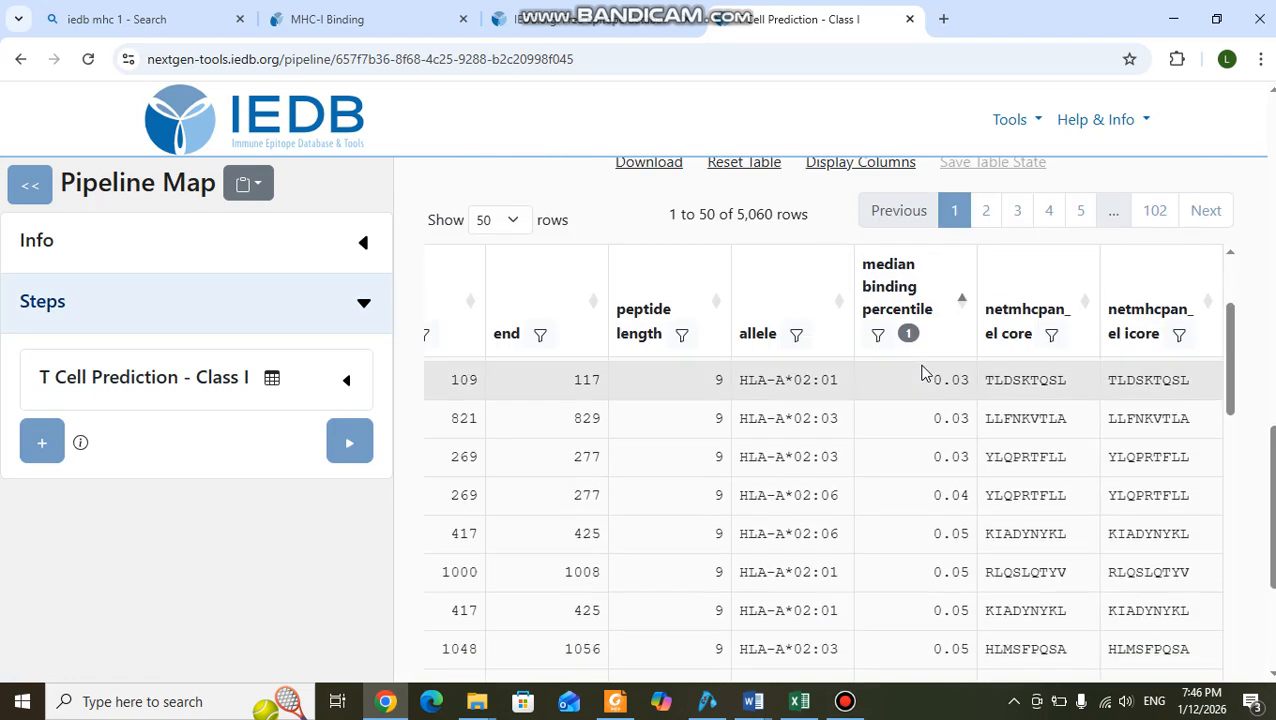
Change the MHC-I binding prediction method to NetMHCpan 4.1 BA (recommended binding predictor-2023.09) and rerun the prediction.
scroll(1239, 447, "up", 8)
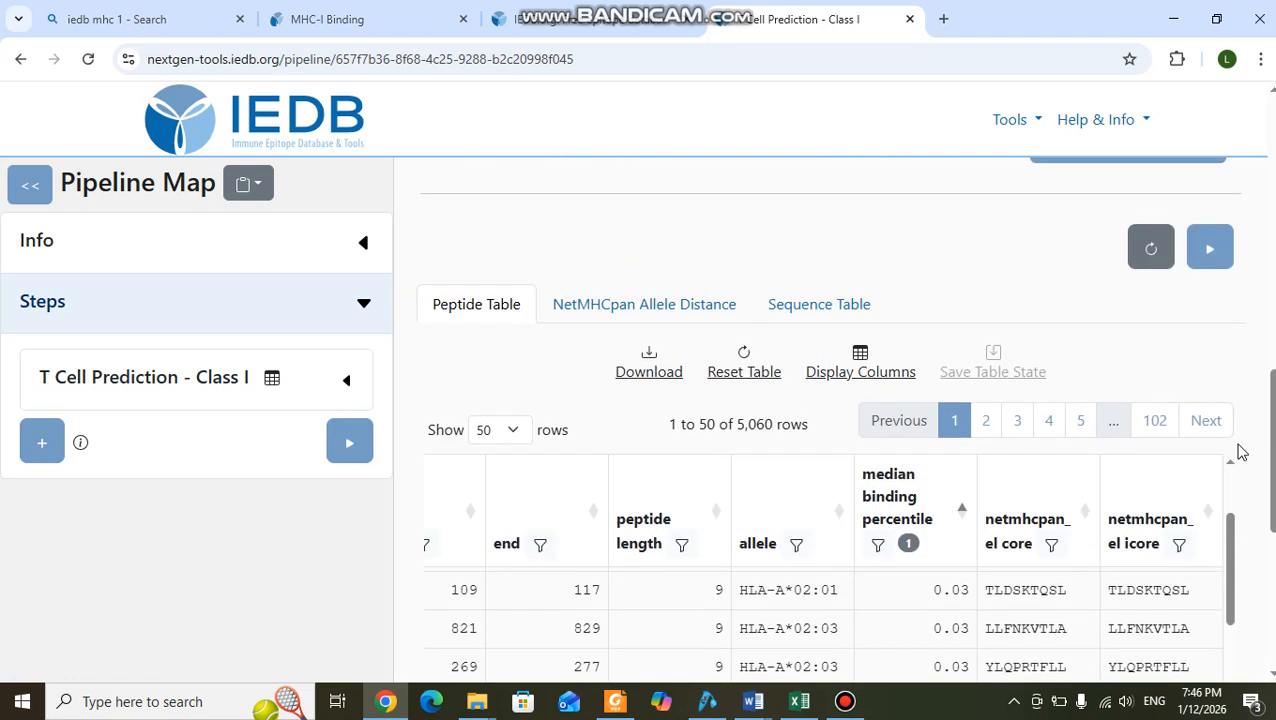
scroll(1239, 447, "up", 4)
scroll(1240, 452, "down", 4)
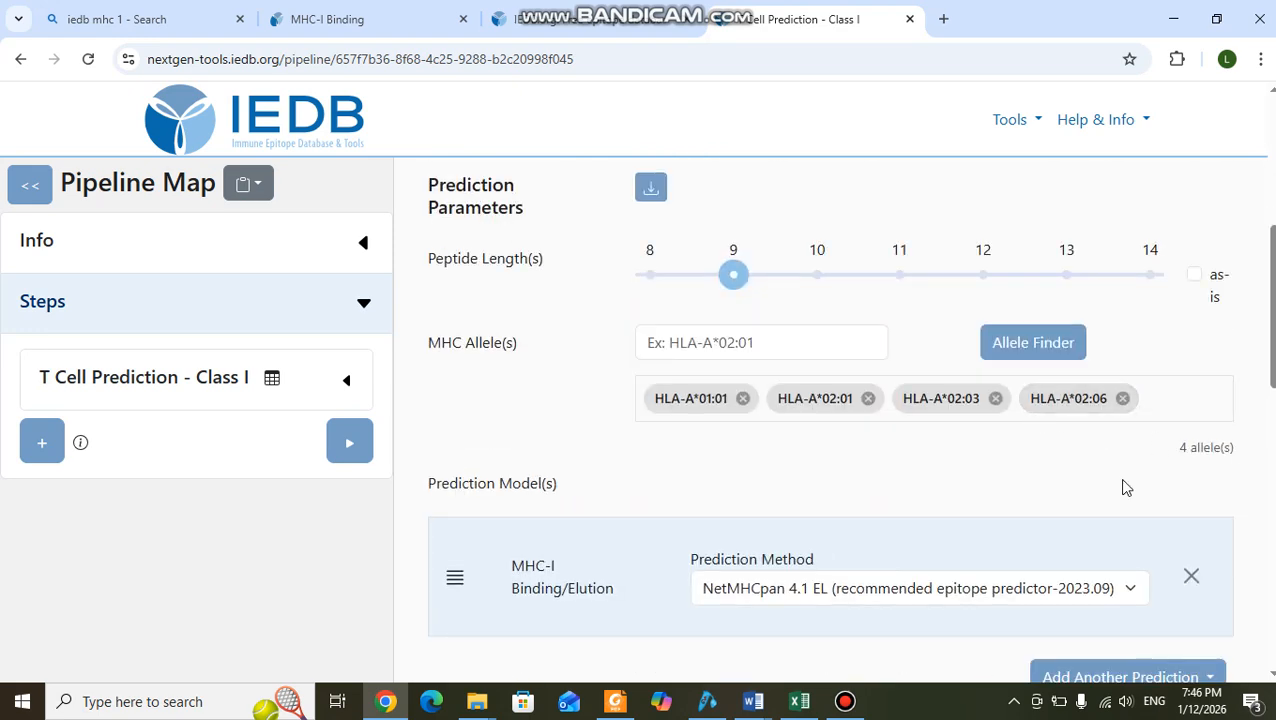
scroll(1118, 478, "down", 3)
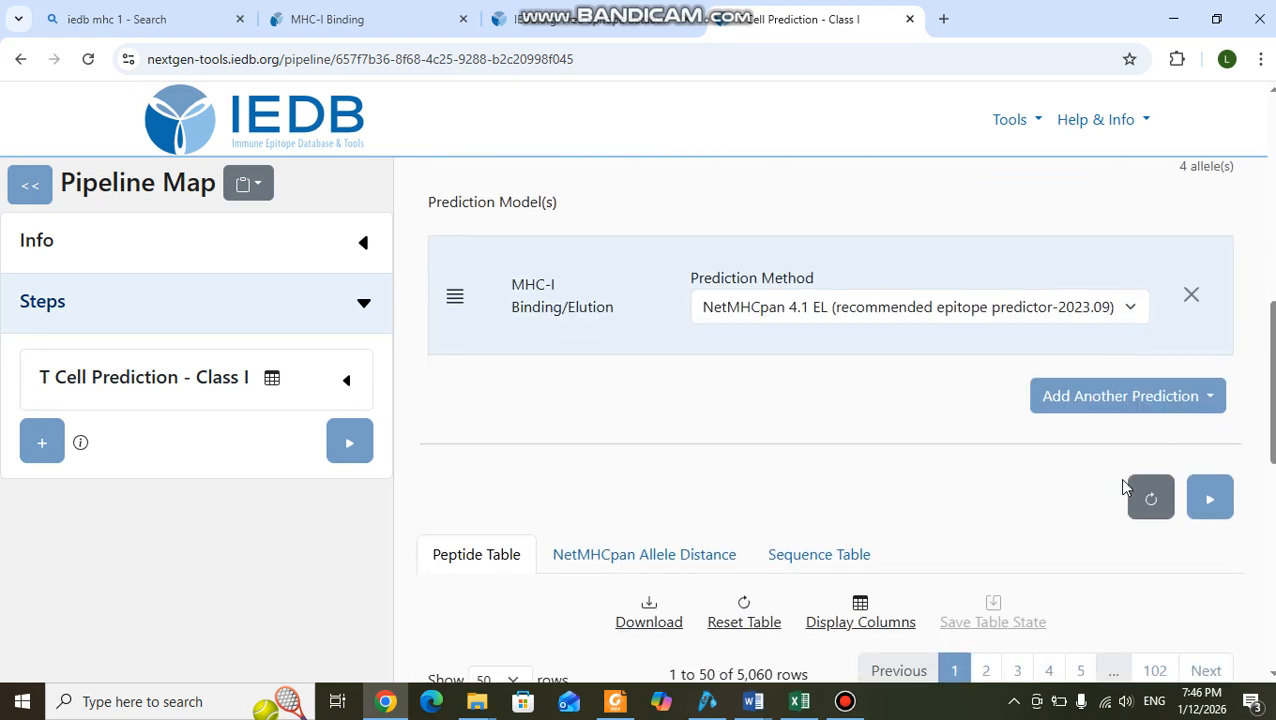
left_click(1131, 310)
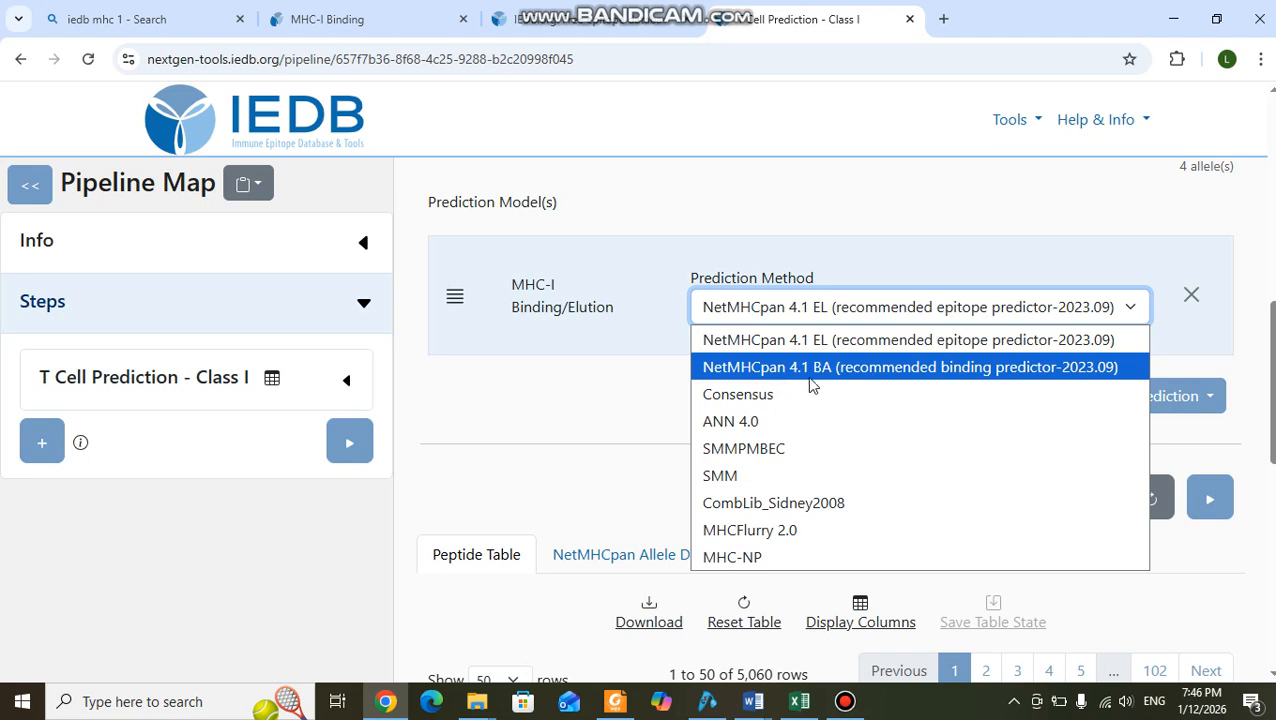
left_click(849, 368)
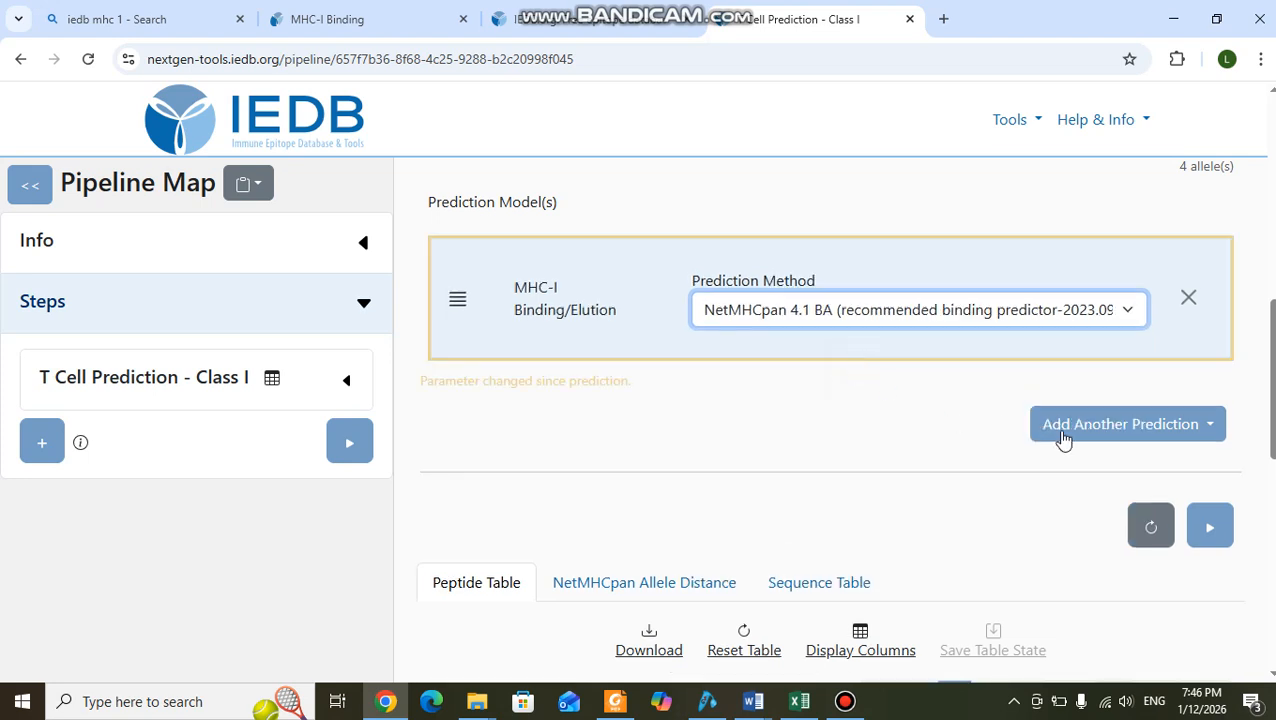
left_click(1208, 528)
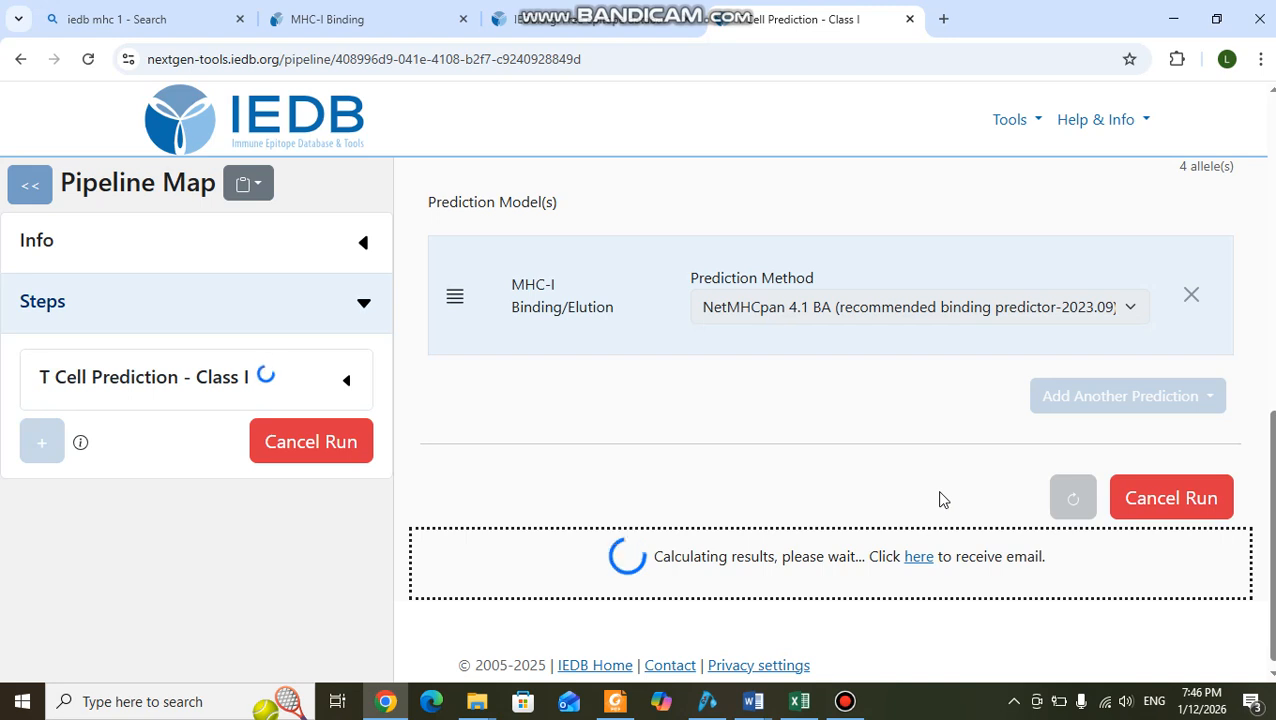
Examine the peptides, start and end positions and alleles in the NetMHCpan 4.1 BA peptide table.
scroll(940, 500, "down", 1)
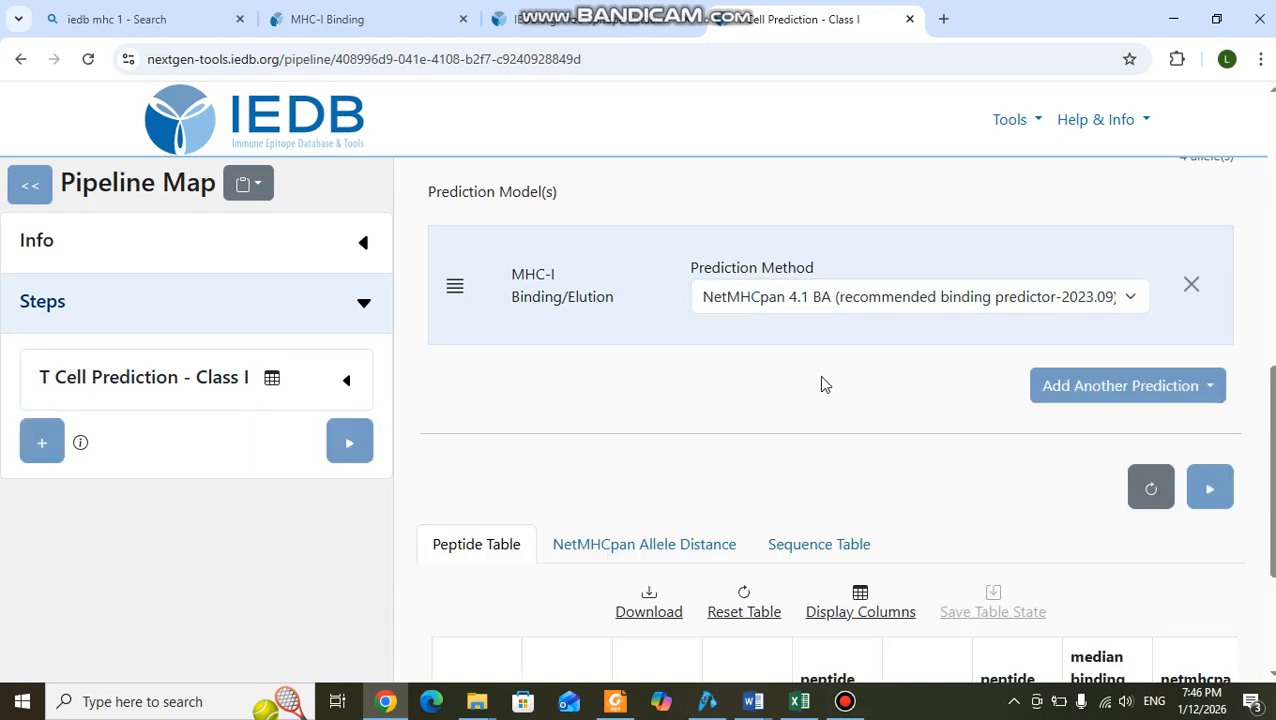
scroll(988, 450, "down", 5)
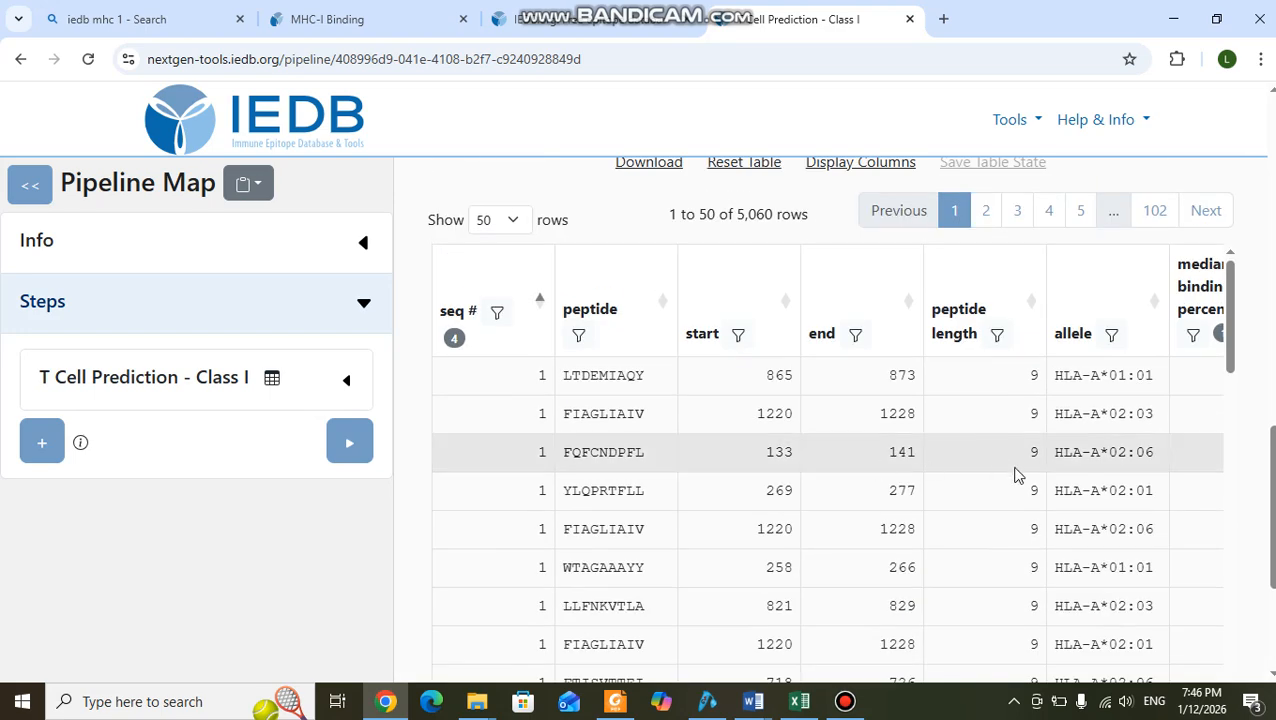
scroll(1017, 476, "up", 4)
scroll(1017, 476, "down", 1)
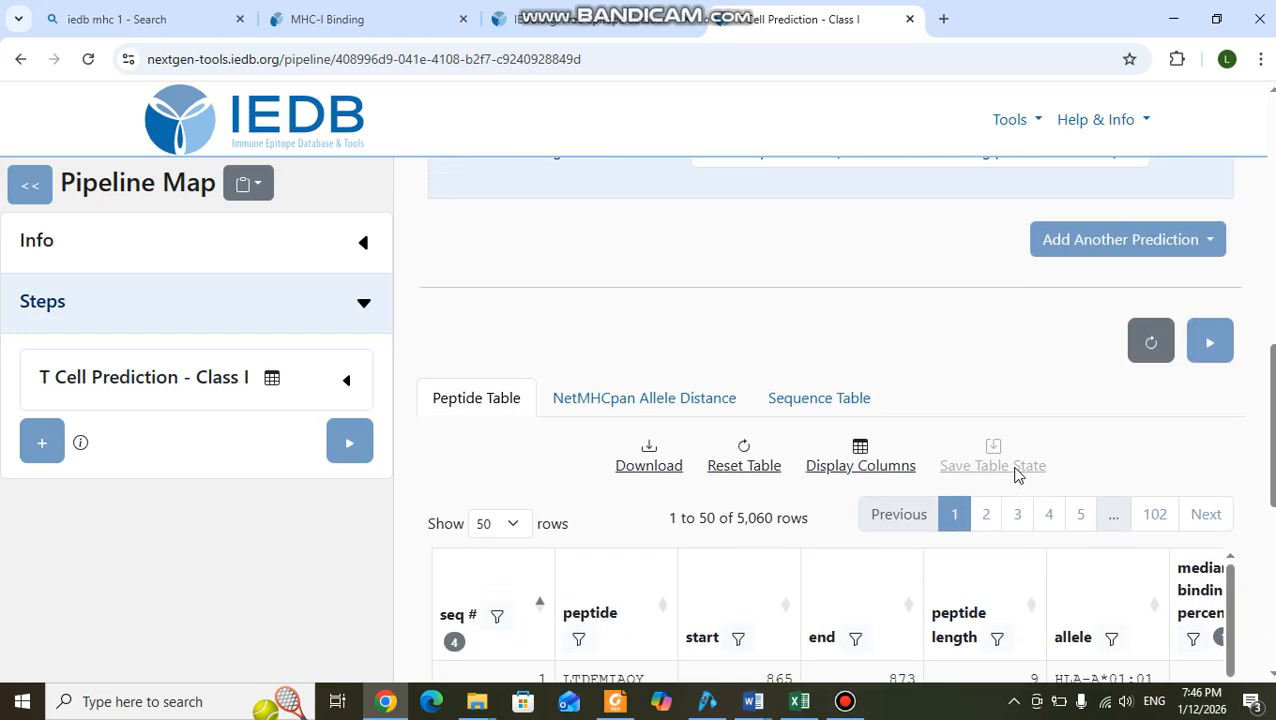
scroll(1017, 476, "up", 2)
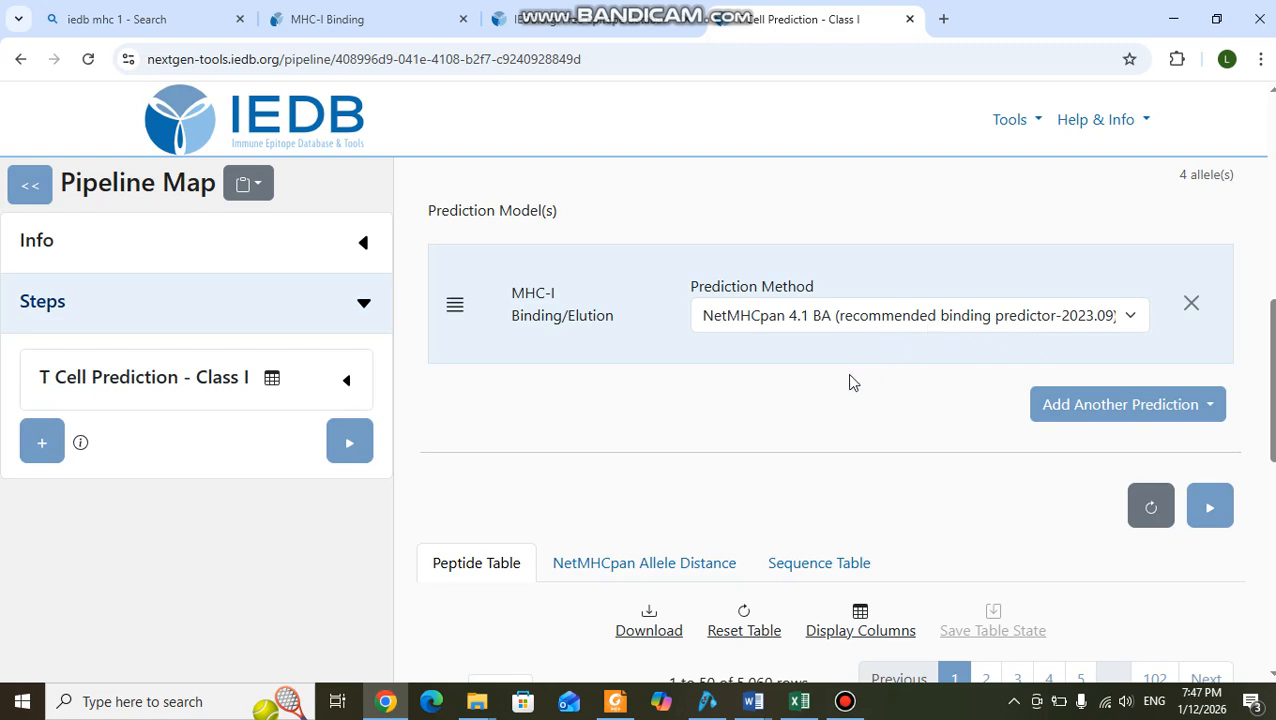
scroll(849, 382, "down", 4)
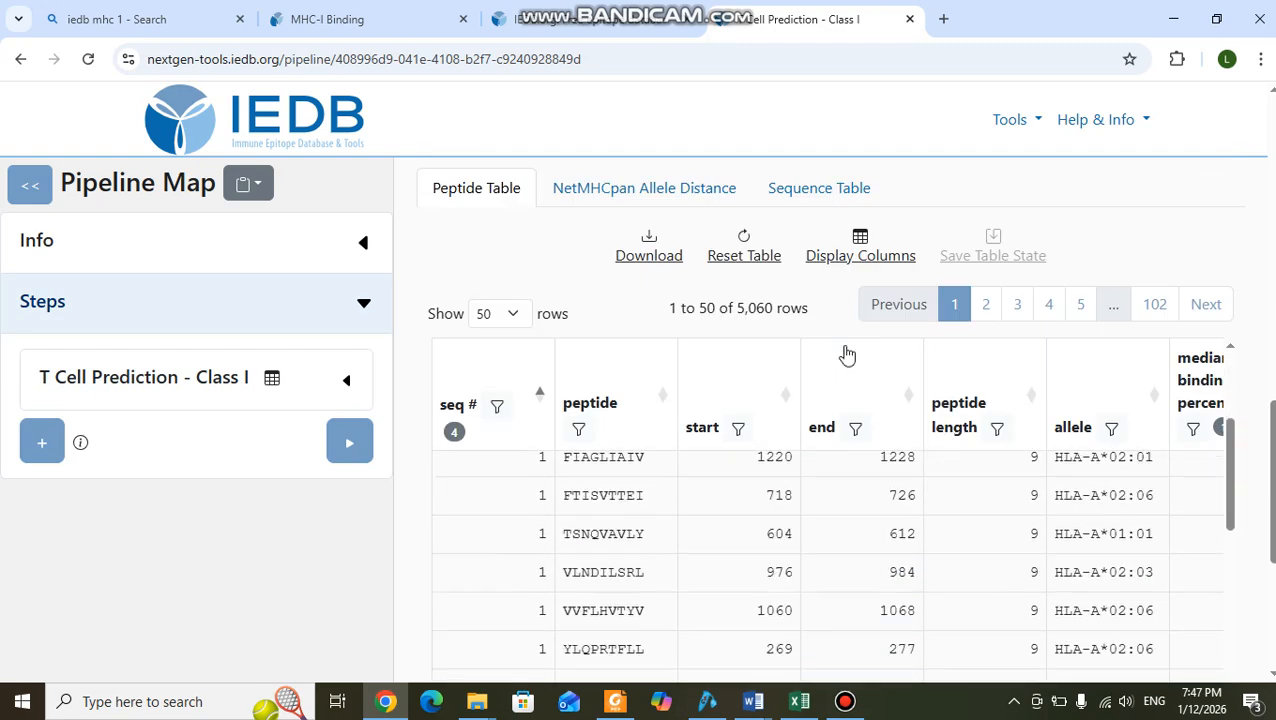
scroll(1145, 485, "down", 1)
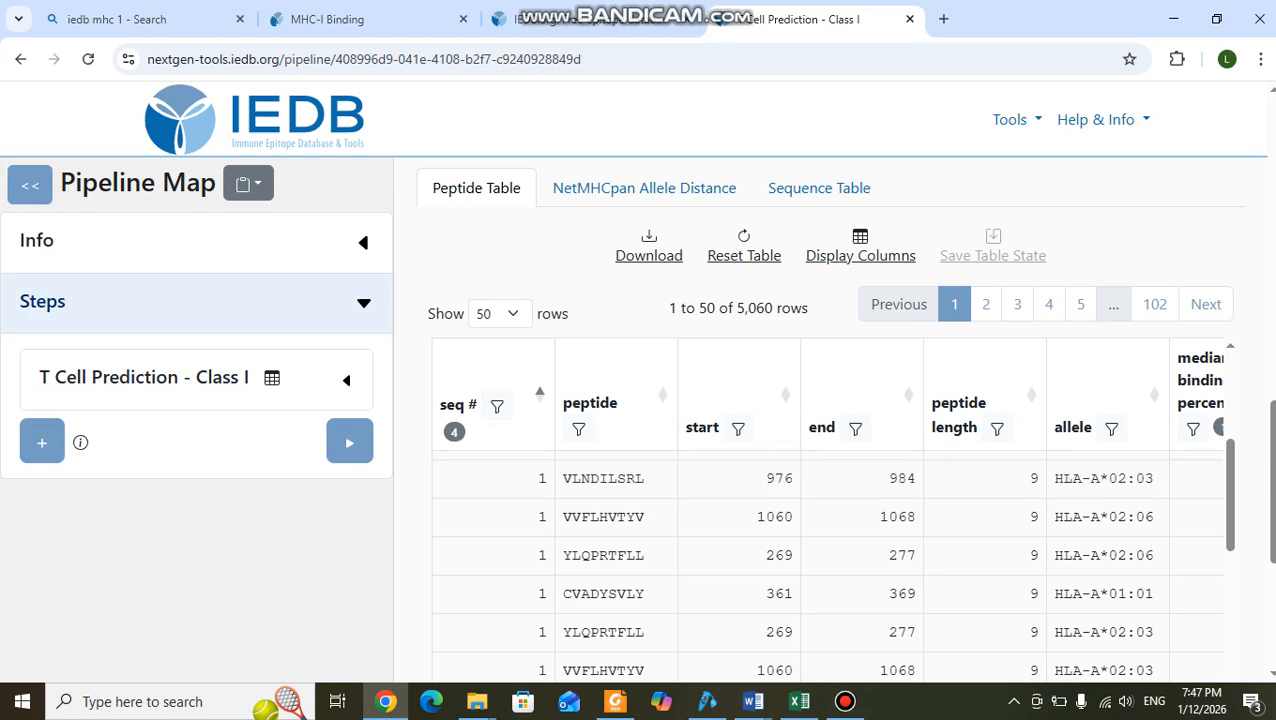
scroll(1250, 443, "down", 3)
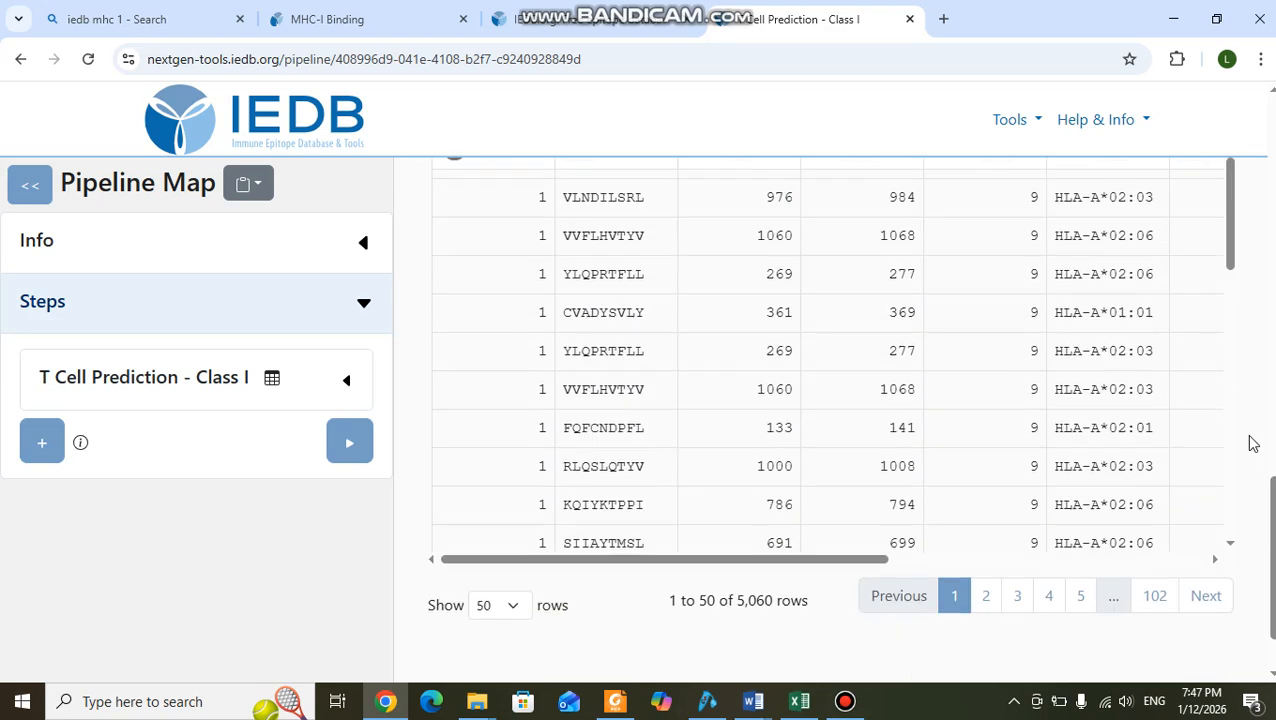
Examine the median binding percentile, core, icore, IC50 and percentile columns for the first peptides in the NetMHCpan 4.1 BA table.
scroll(1011, 413, "up", 2)
left_click_drag(806, 562, 1040, 561)
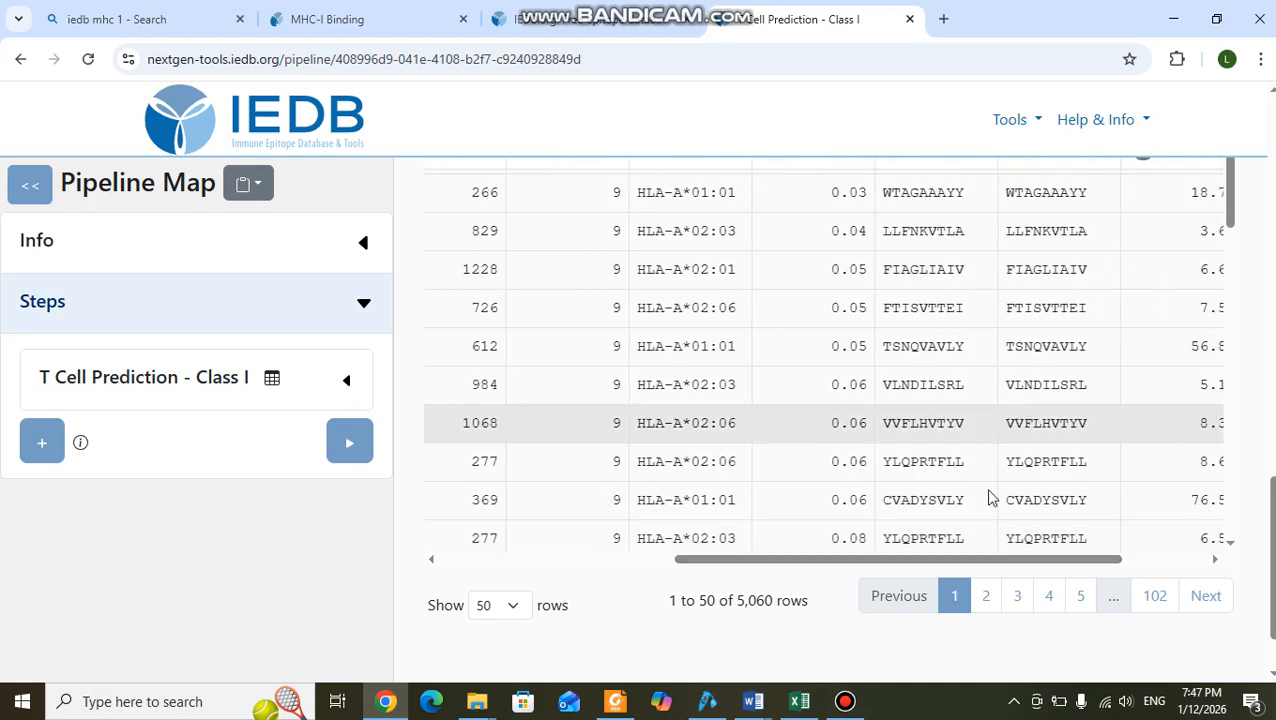
left_click_drag(963, 563, 1115, 560)
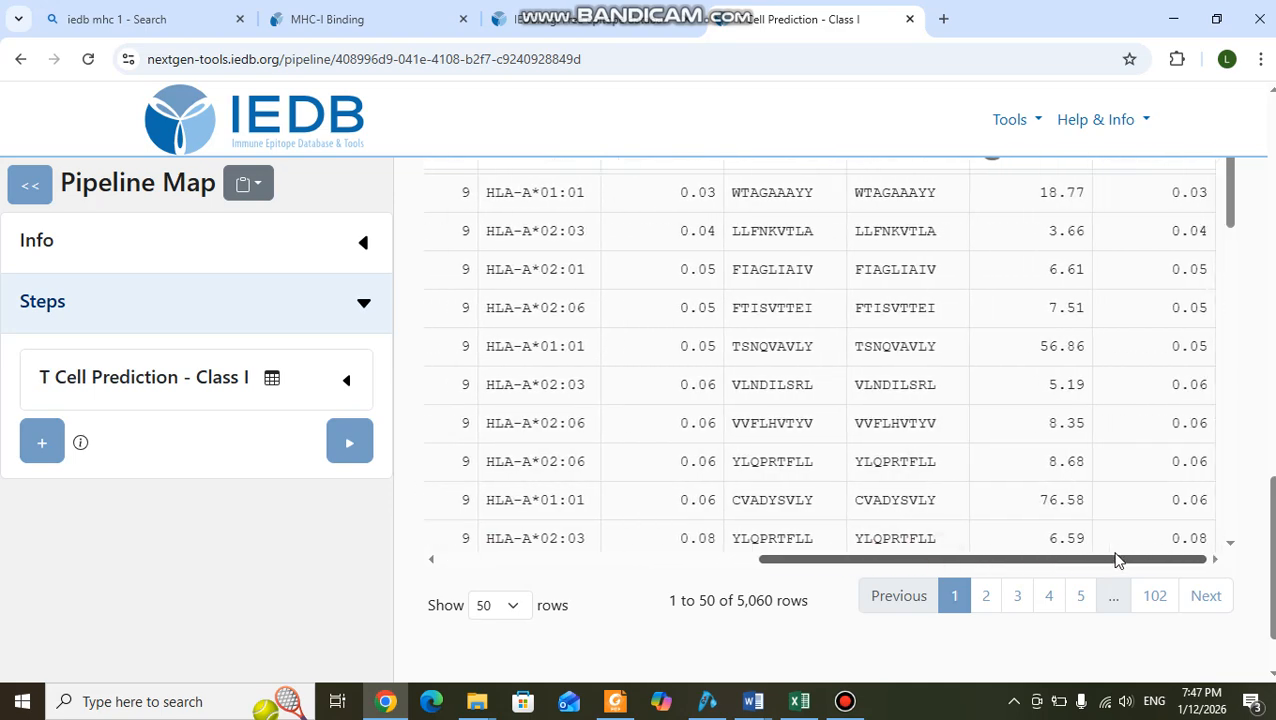
scroll(1074, 450, "up", 2)
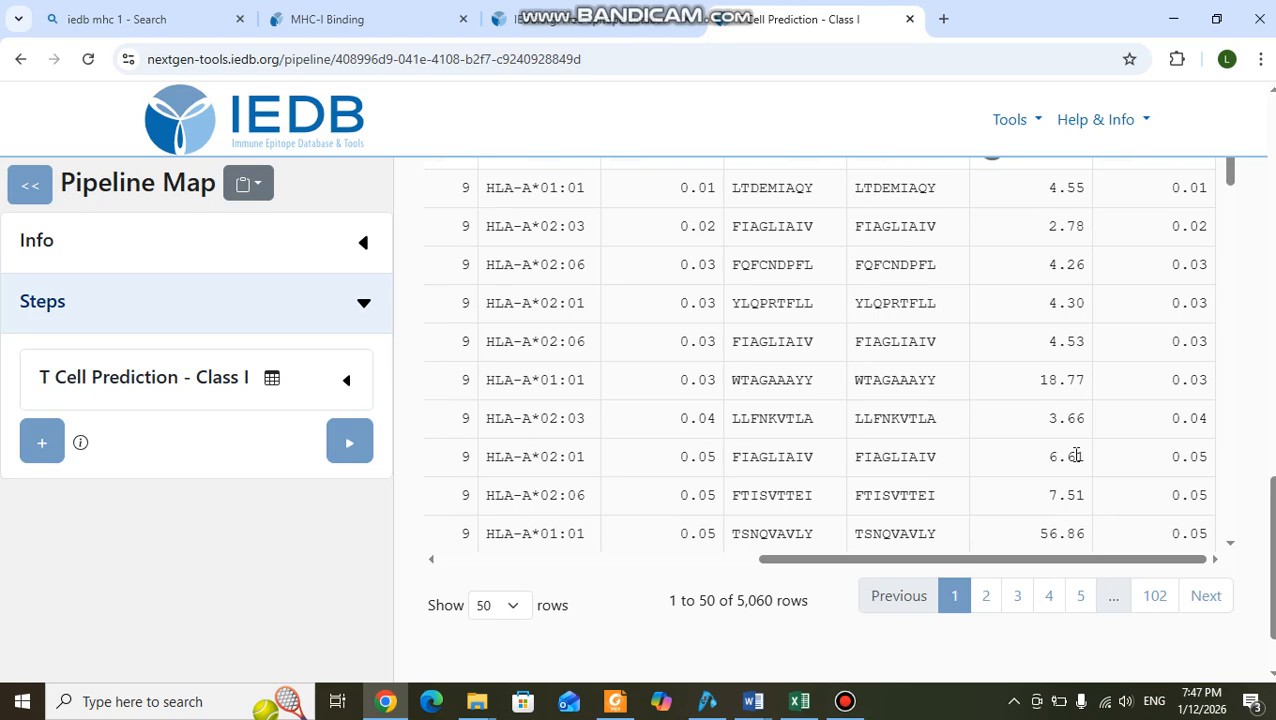
scroll(1256, 401, "up", 3)
scroll(1260, 401, "down", 1)
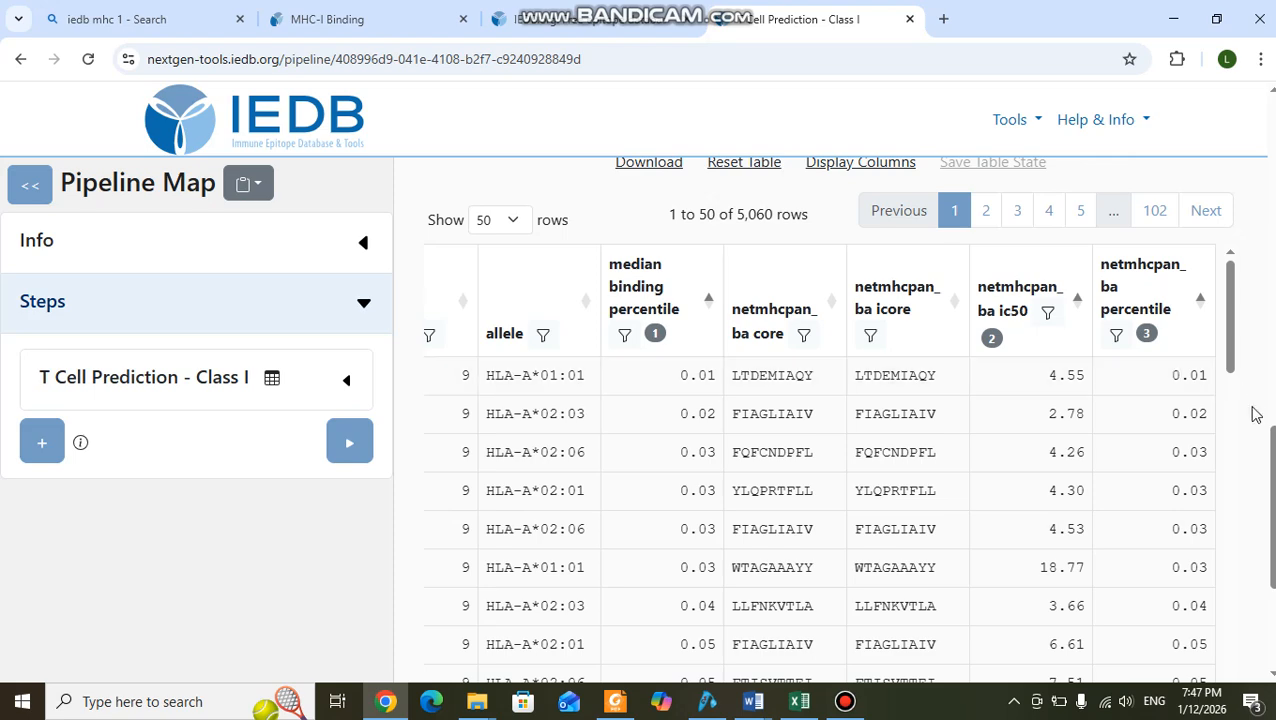
scroll(1256, 414, "up", 5)
scroll(1256, 414, "down", 6)
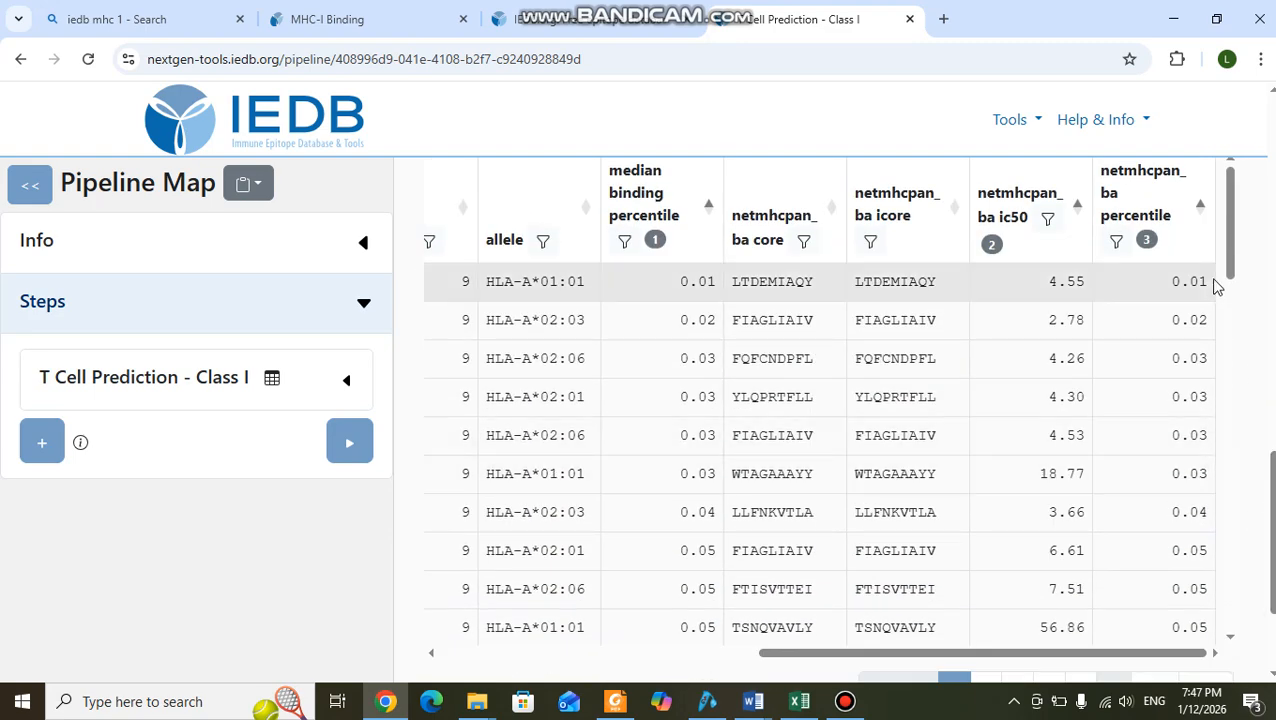
scroll(1137, 366, "up", 1)
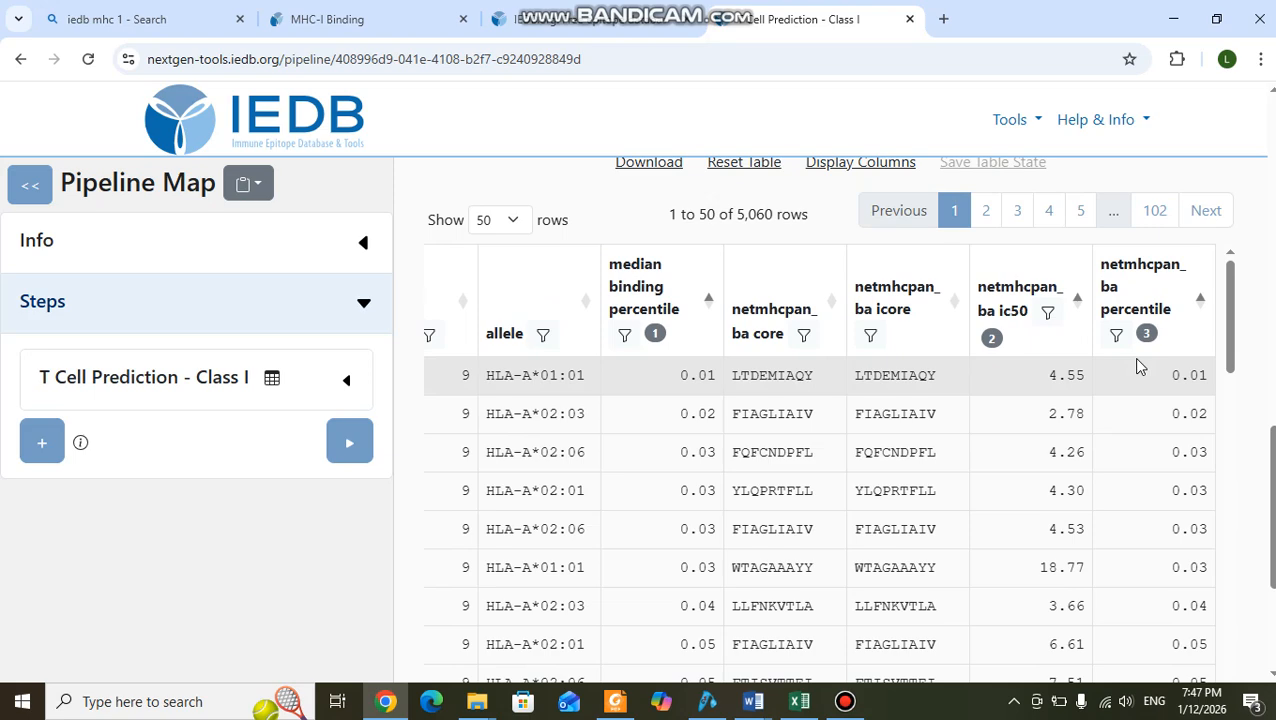
scroll(1134, 362, "up", 1)
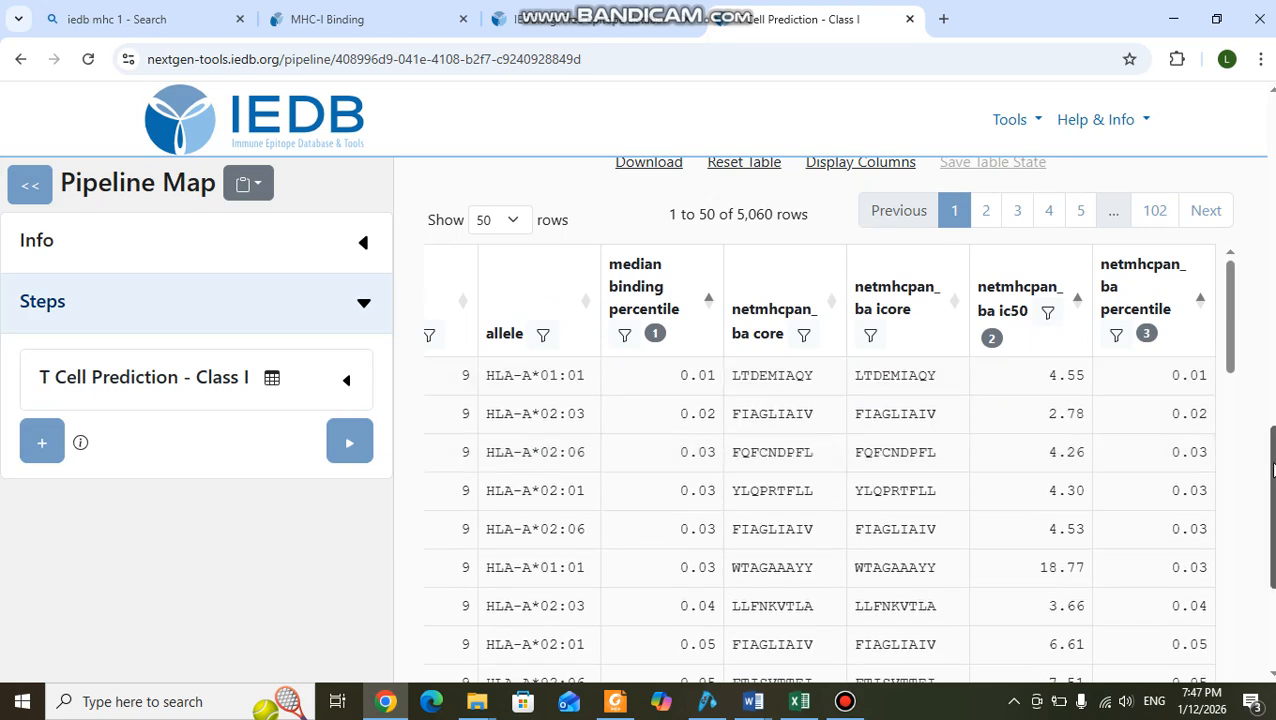
left_click_drag(1272, 470, 1272, 466)
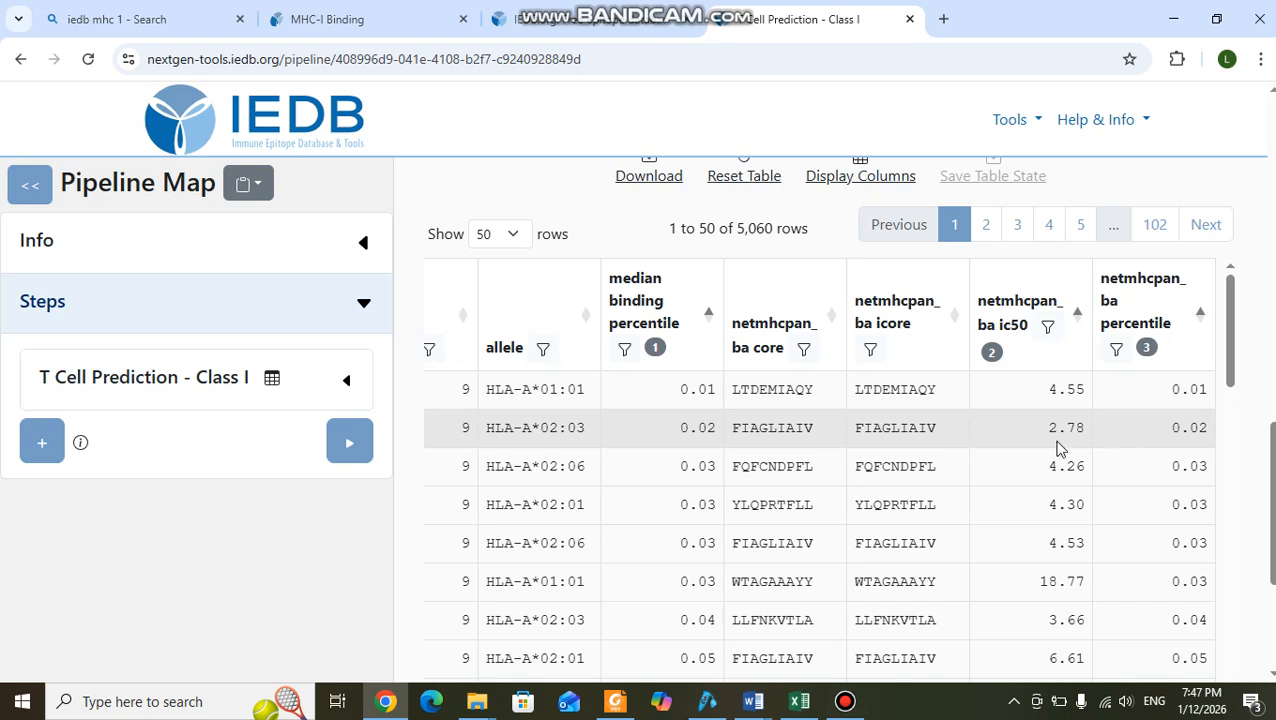
Compare the netmhcpan_ba IC50 and percentile values at the end of the first results page with those at its start.
scroll(1057, 430, "down", 15)
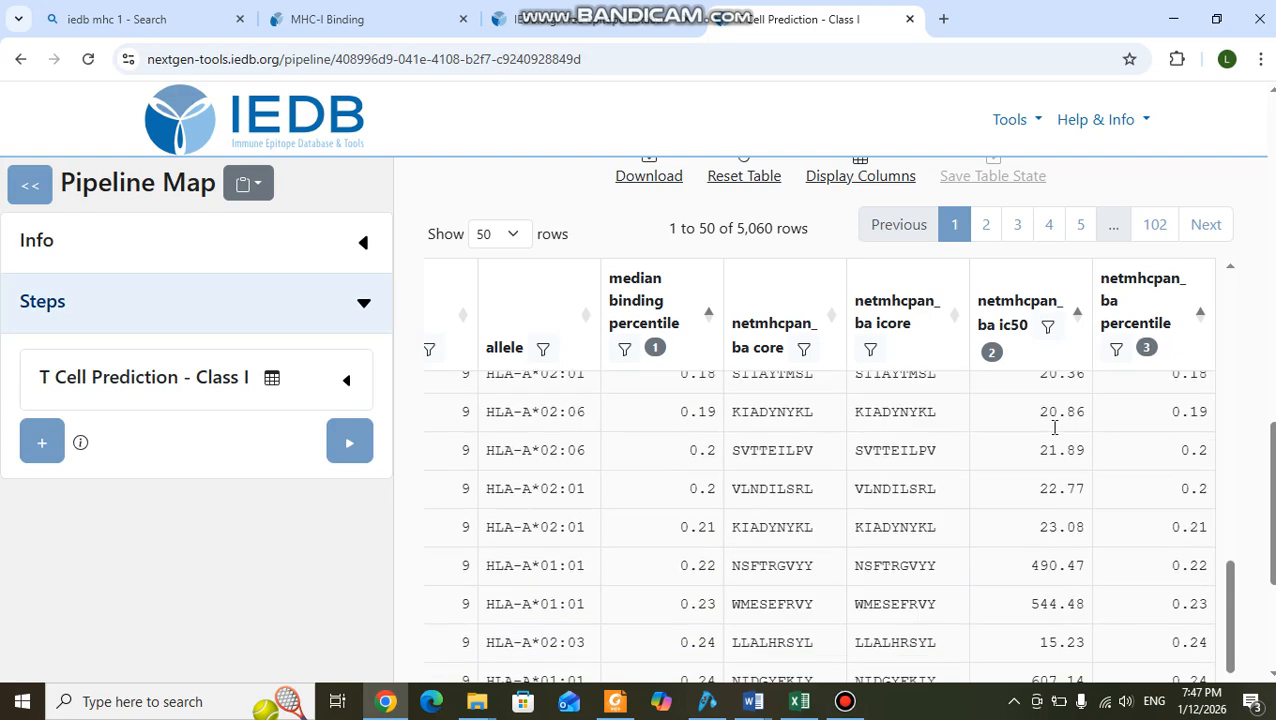
scroll(1094, 612, "down", 4)
scroll(1094, 612, "up", 6)
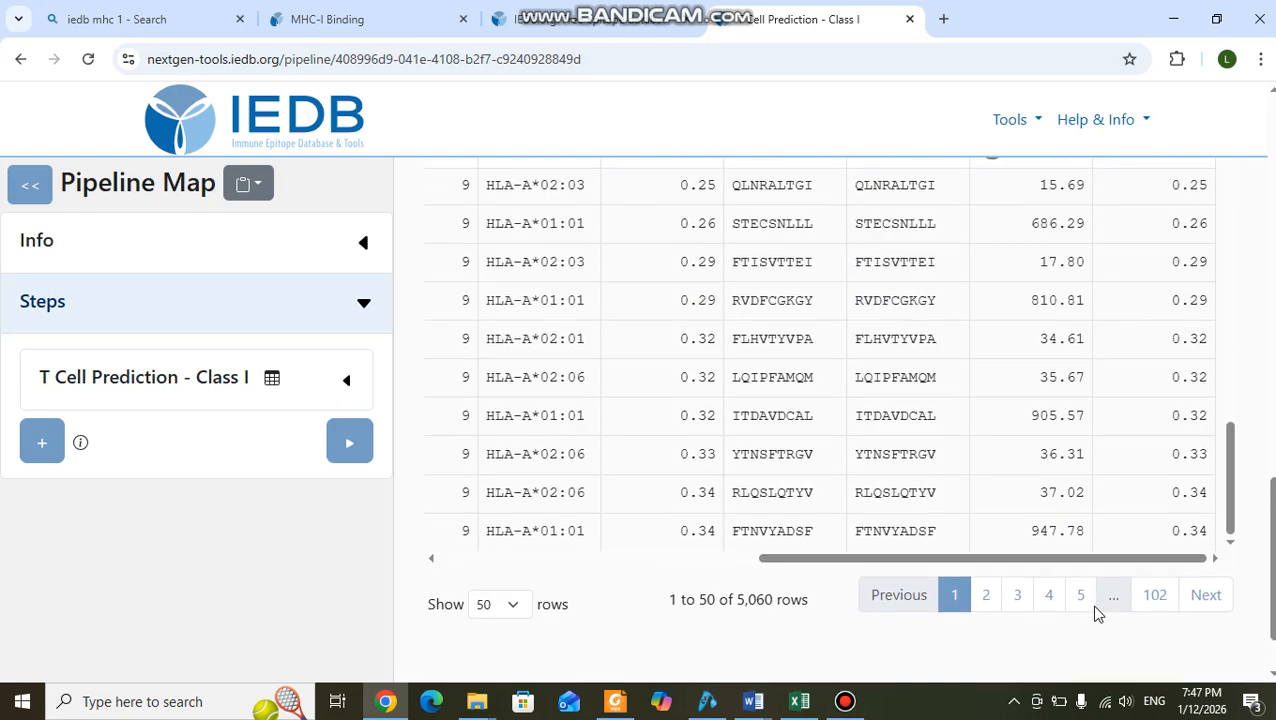
scroll(1250, 590, "down", 3)
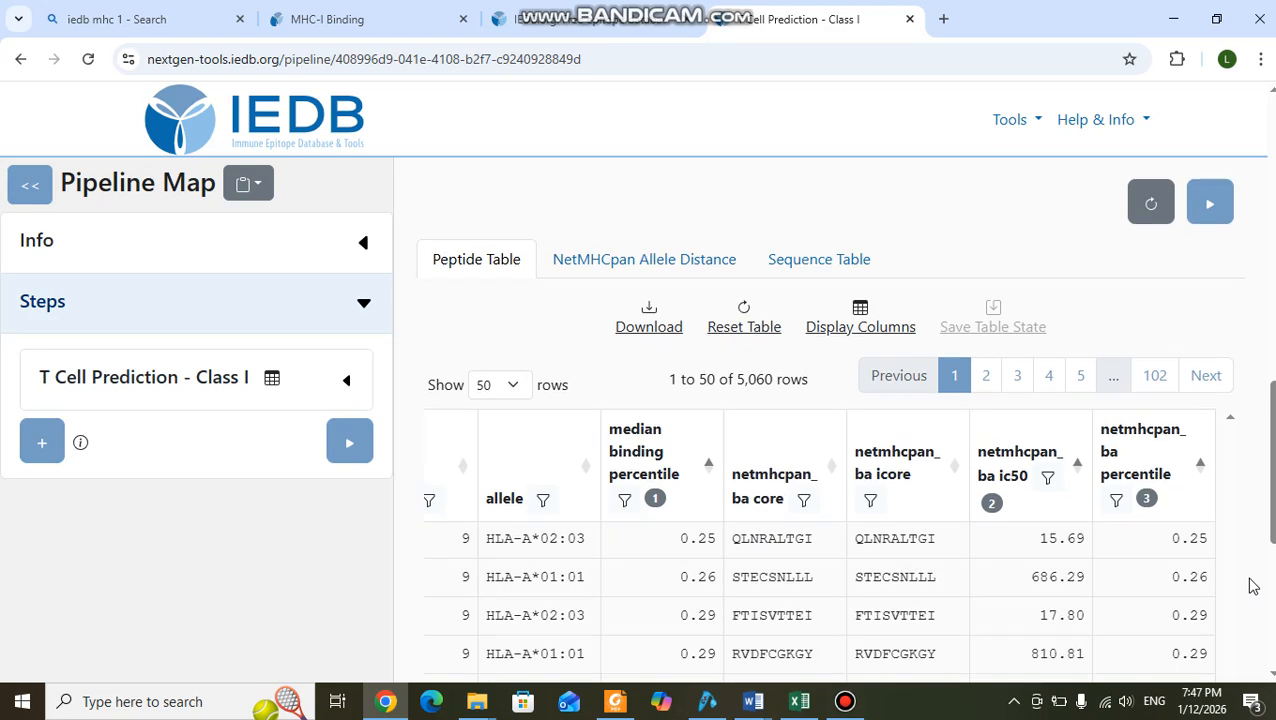
scroll(1032, 488, "up", 10)
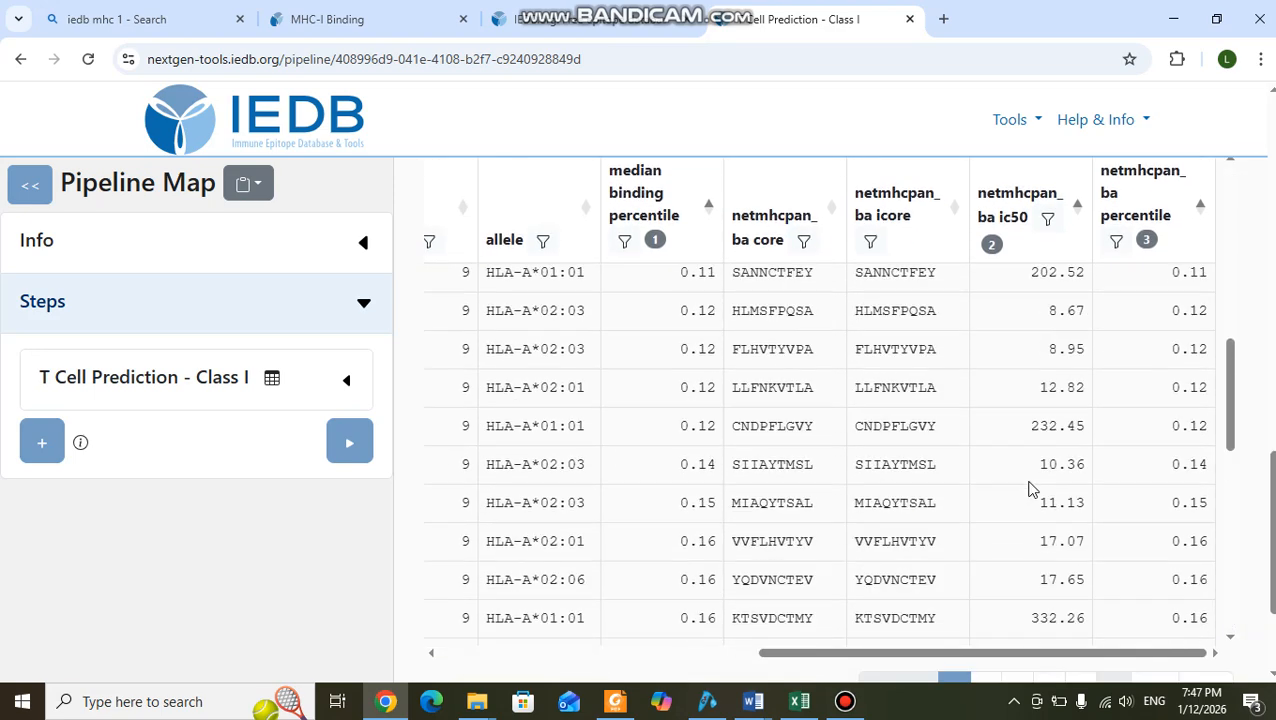
scroll(1032, 488, "up", 5)
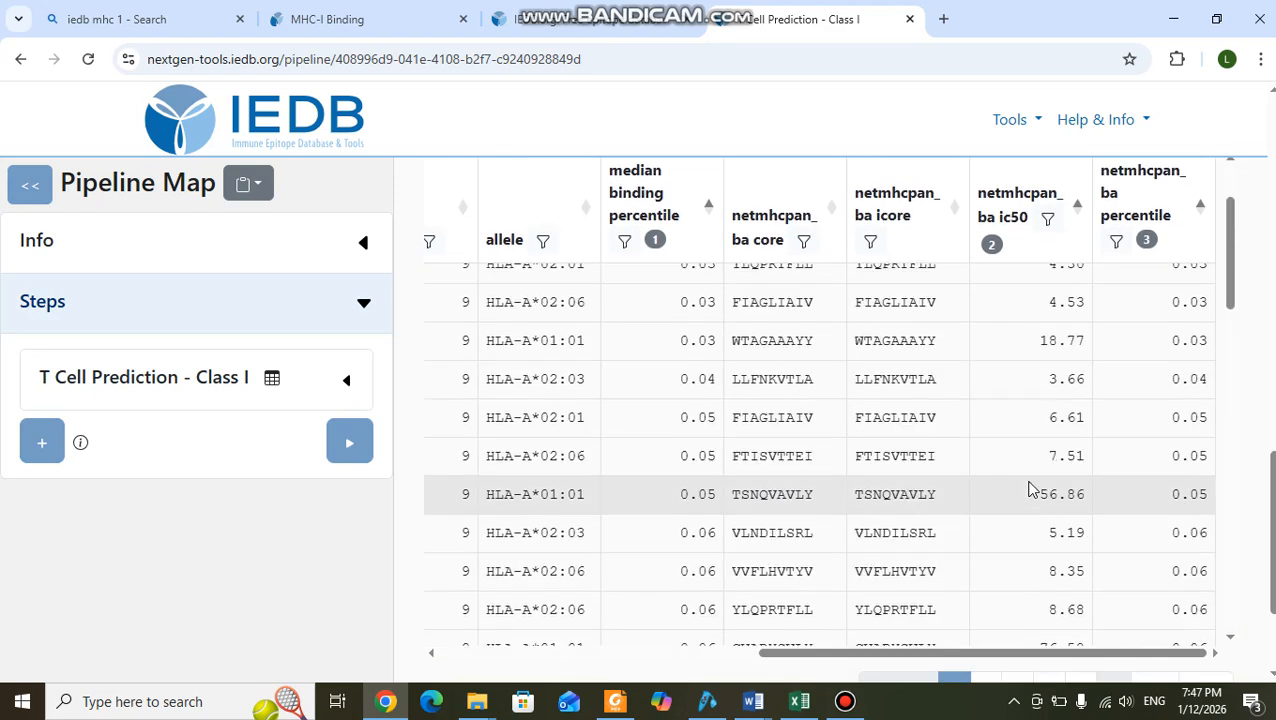
scroll(1032, 488, "up", 3)
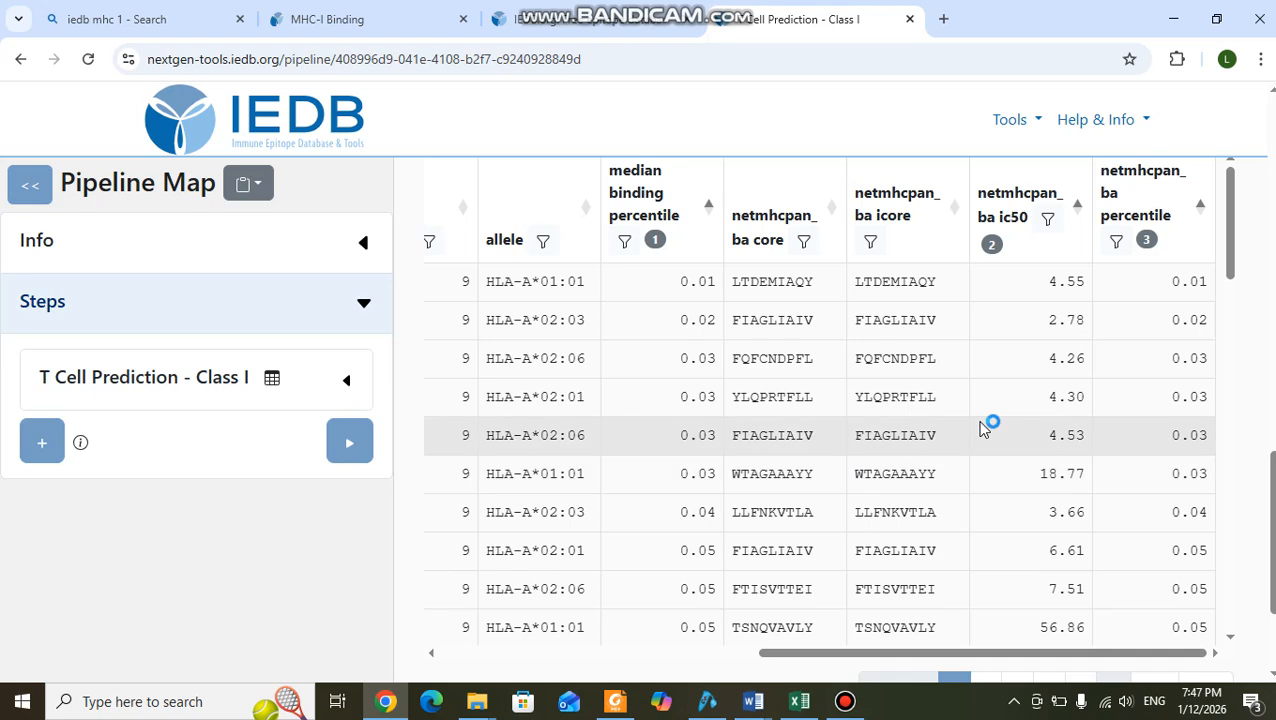
scroll(1043, 373, "up", 4)
scroll(1043, 373, "down", 5)
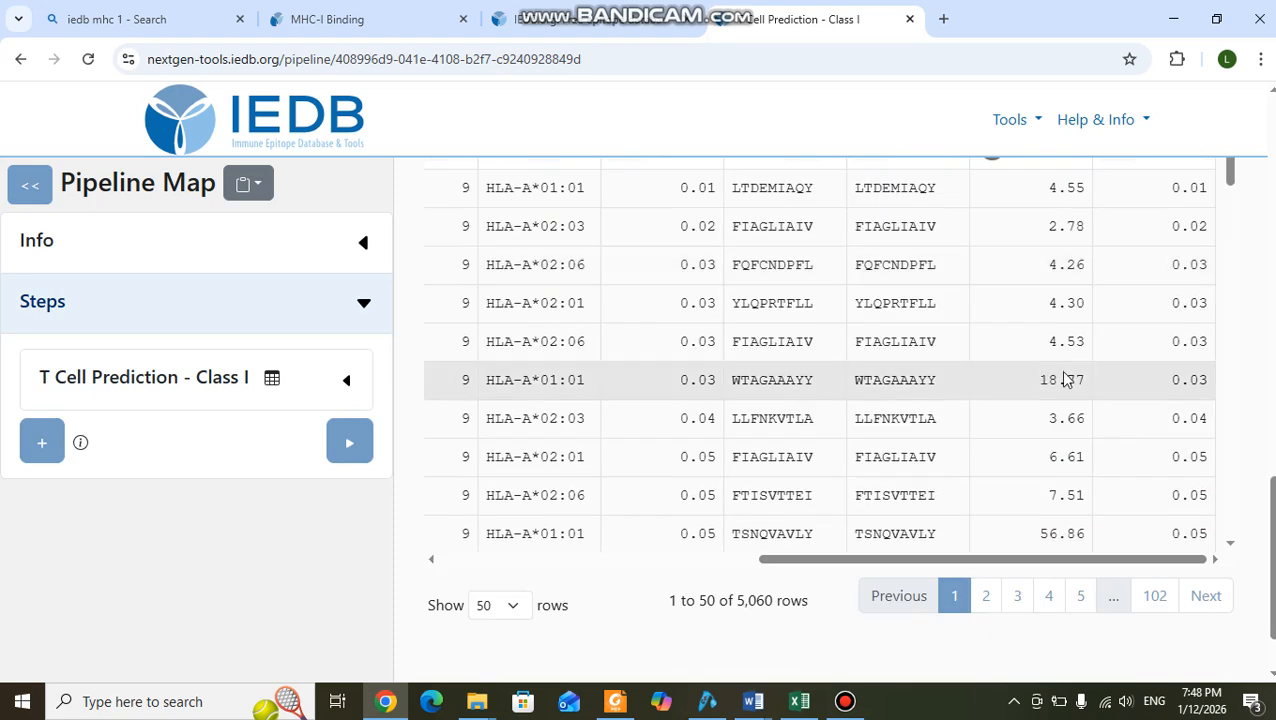
scroll(810, 420, "up", 2)
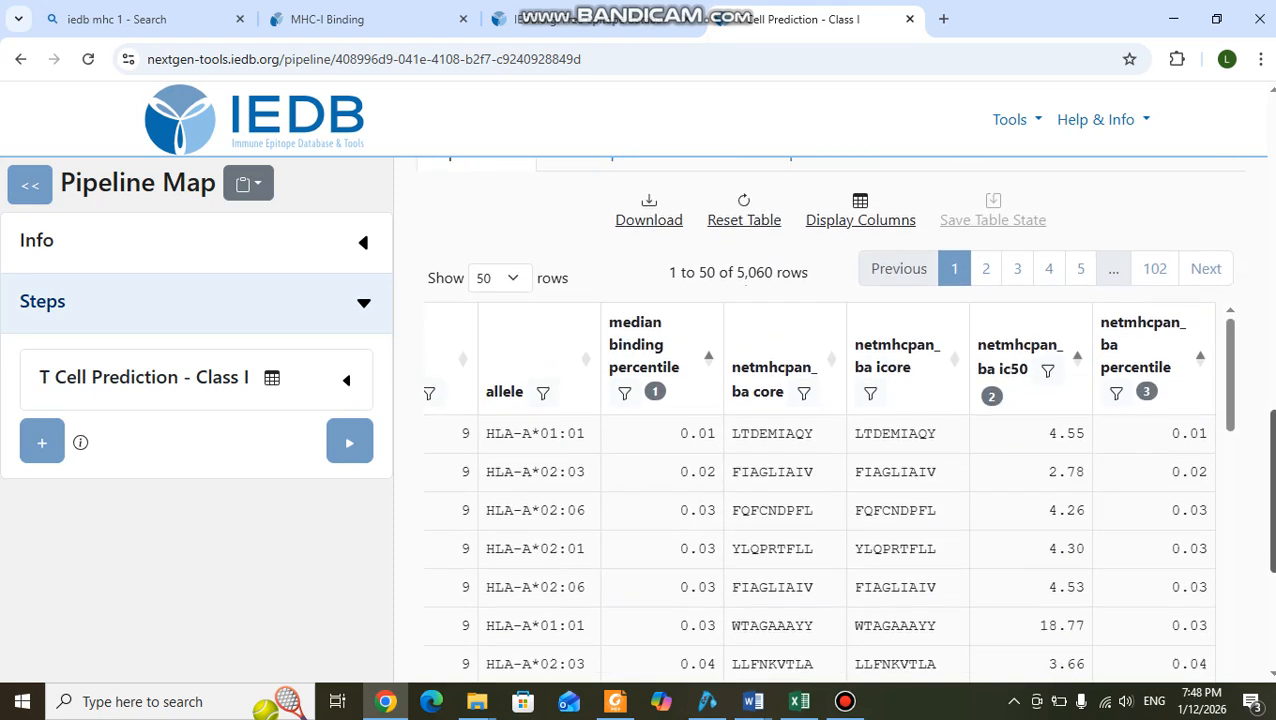
scroll(1219, 290, "down", 1)
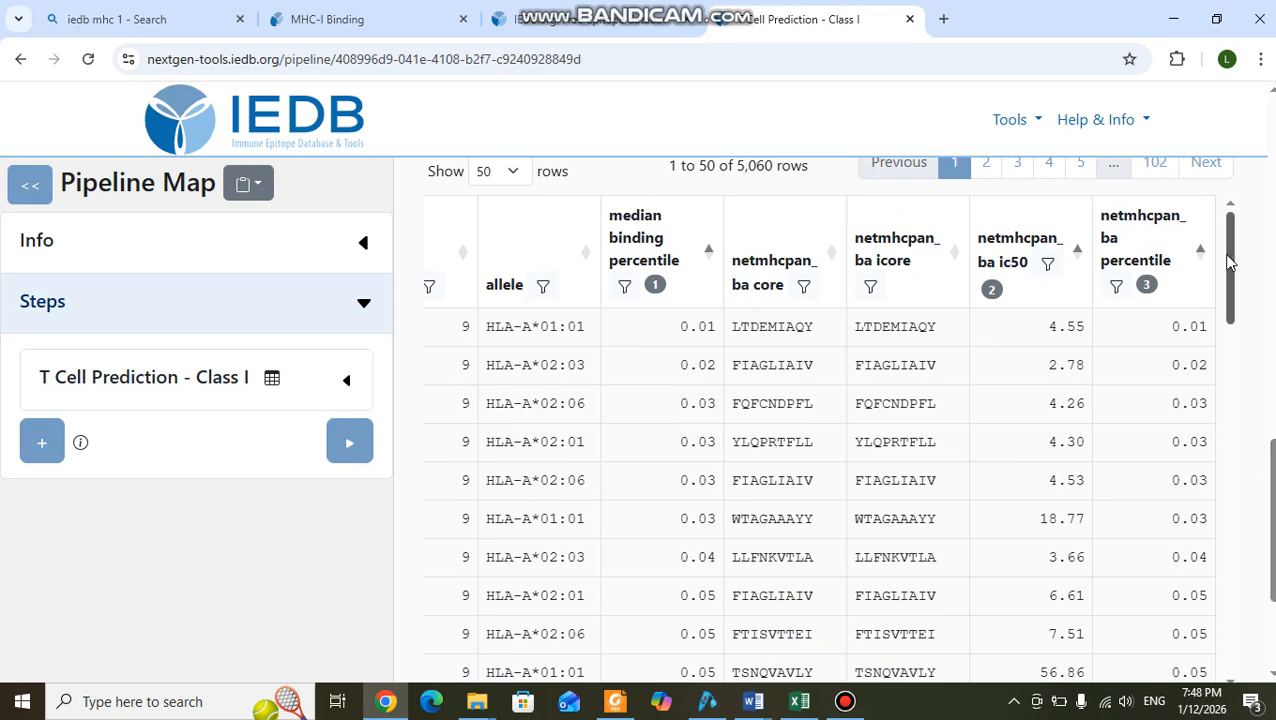
left_click(1231, 292)
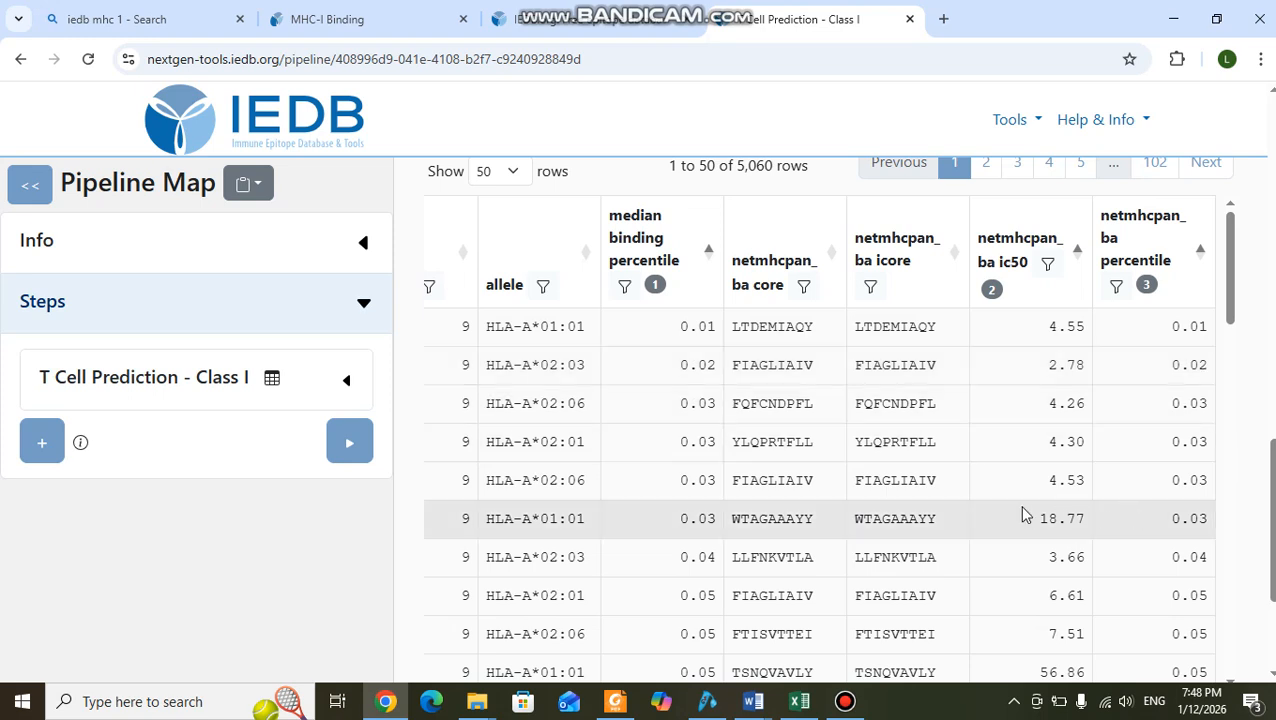
Review the SARS2 spike glycoprotein input sequence from its FASTA header onward.
scroll(1024, 516, "up", 1)
scroll(1262, 460, "up", 3)
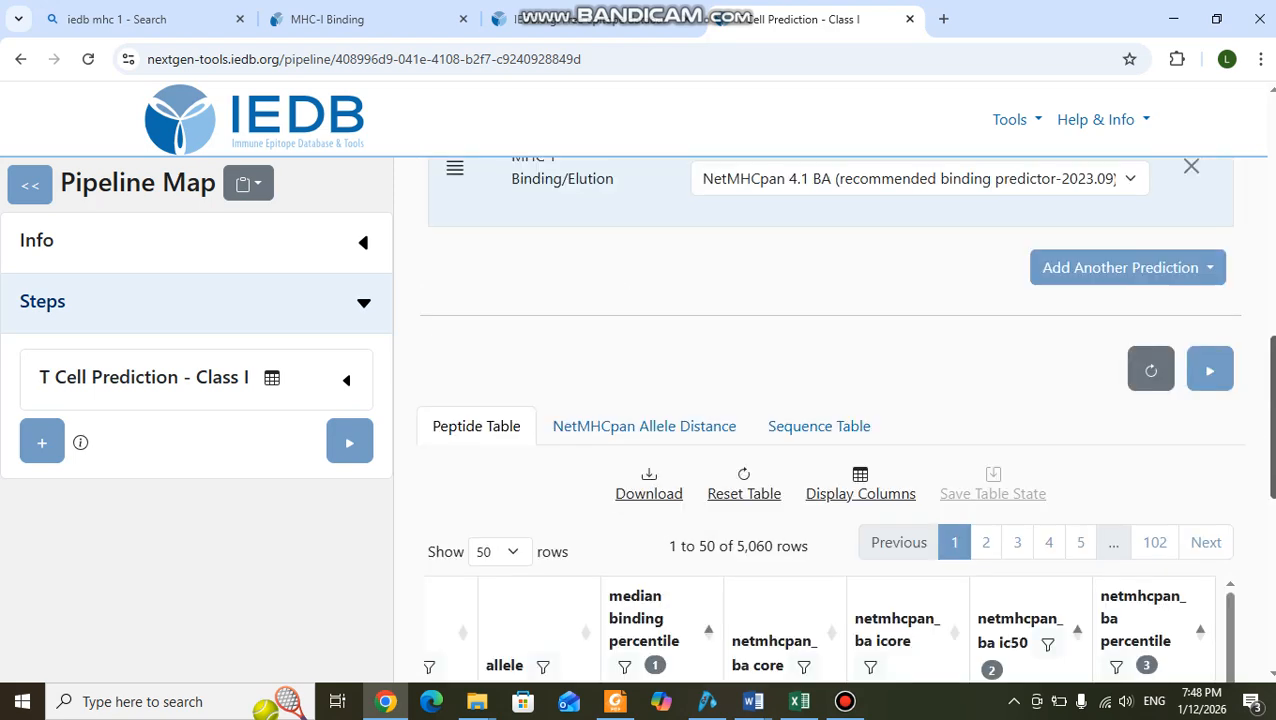
scroll(830, 420, "up", 7)
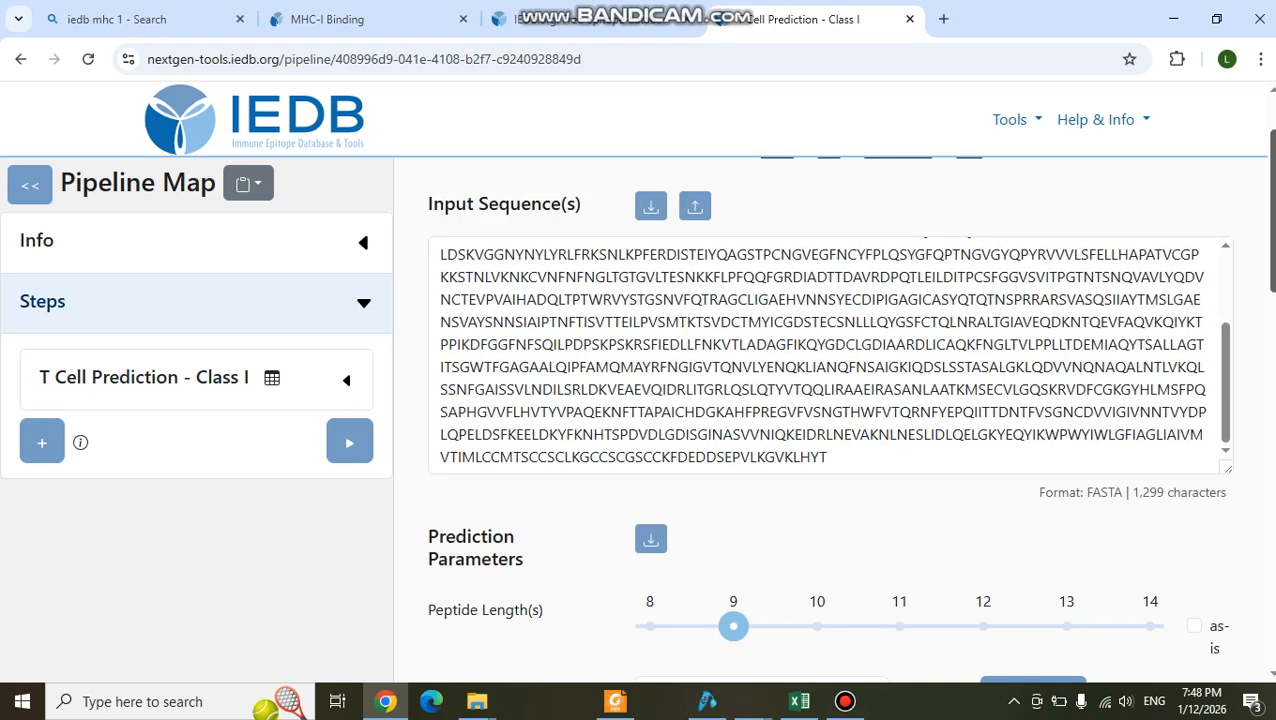
left_click_drag(1226, 385, 1234, 317)
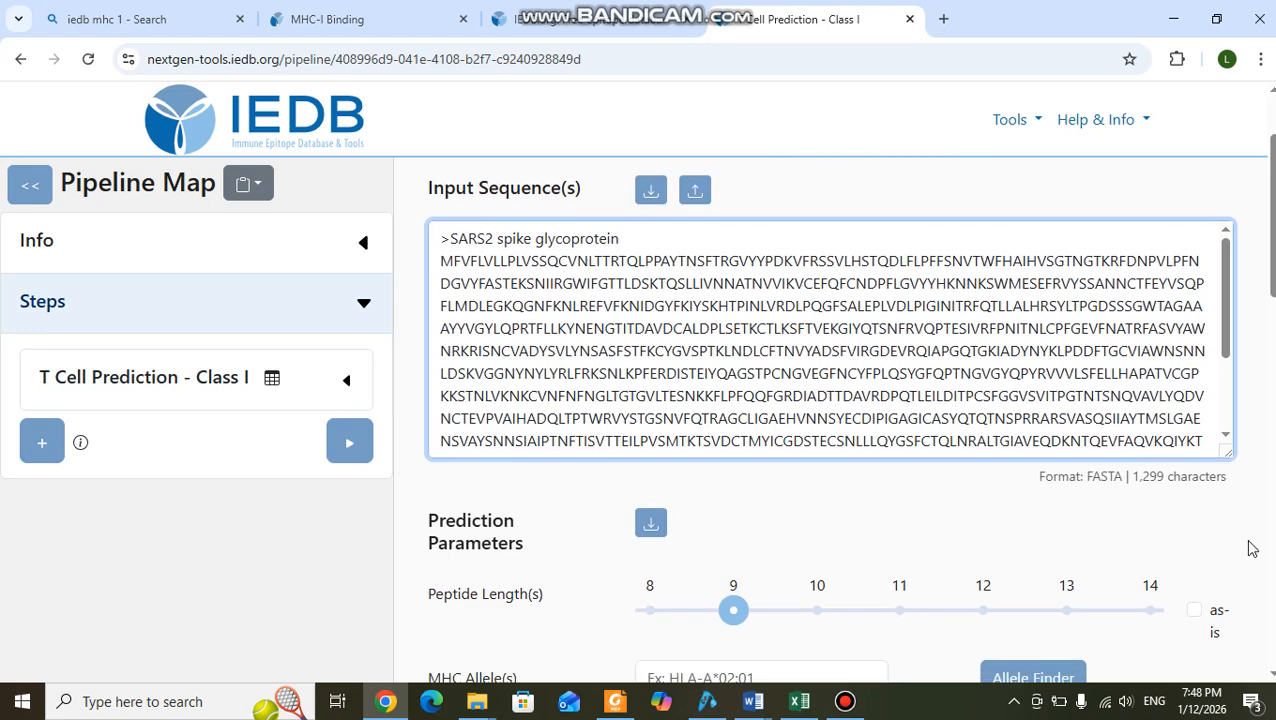
Return to the BA peptide table and recheck the IC50 and percentile values of the lowest-percentile peptides.
scroll(1248, 547, "down", 10)
scroll(1248, 547, "down", 5)
left_click(1131, 526)
scroll(1268, 540, "up", 2)
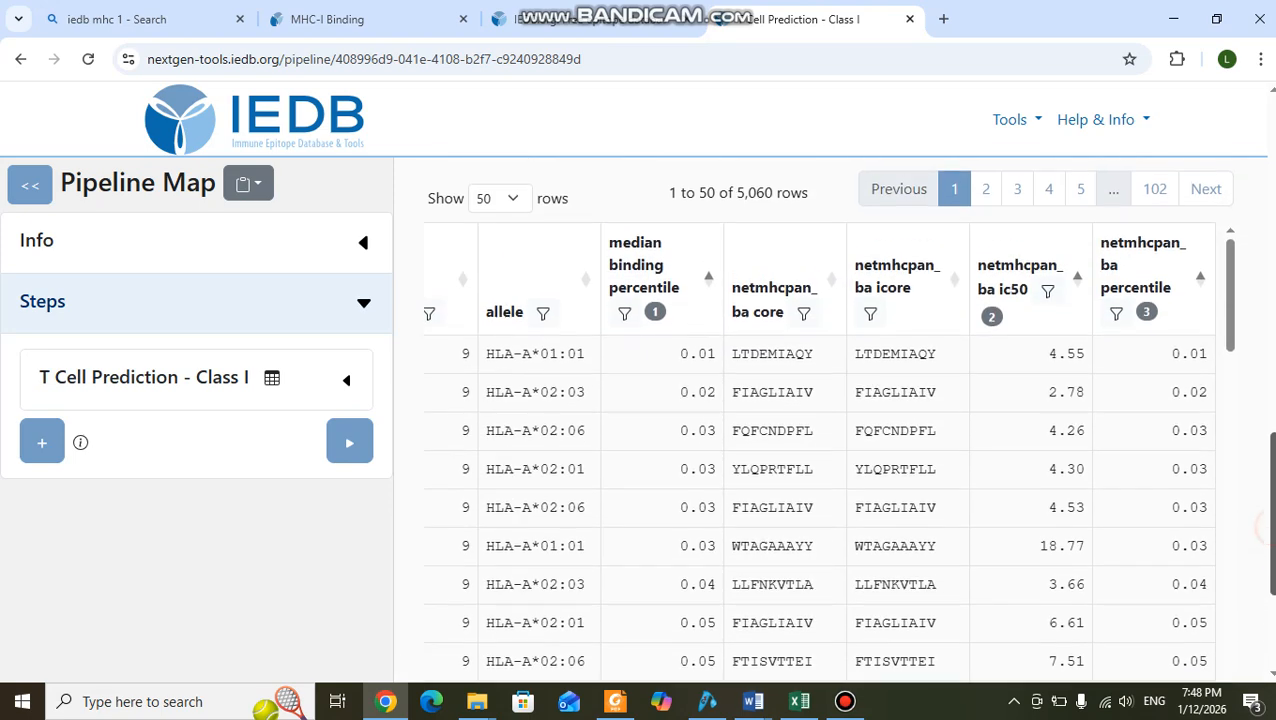
scroll(1234, 356, "down", 2)
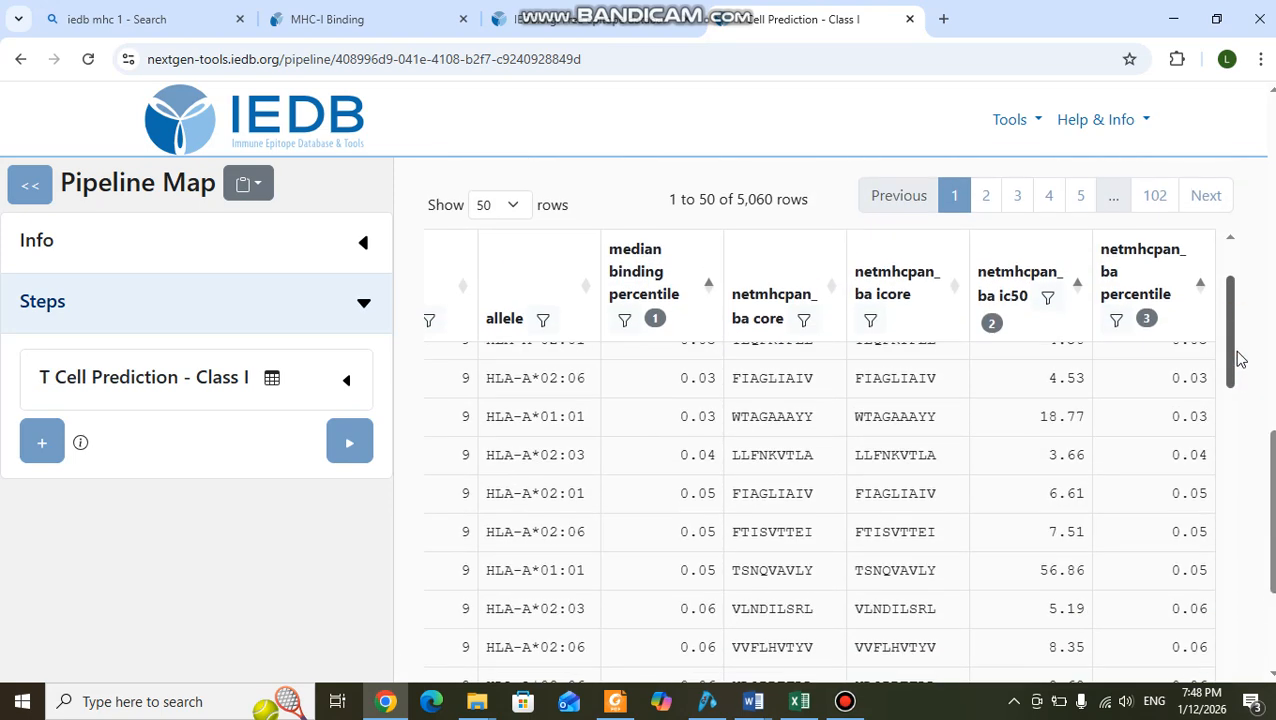
scroll(1268, 453, "up", 3)
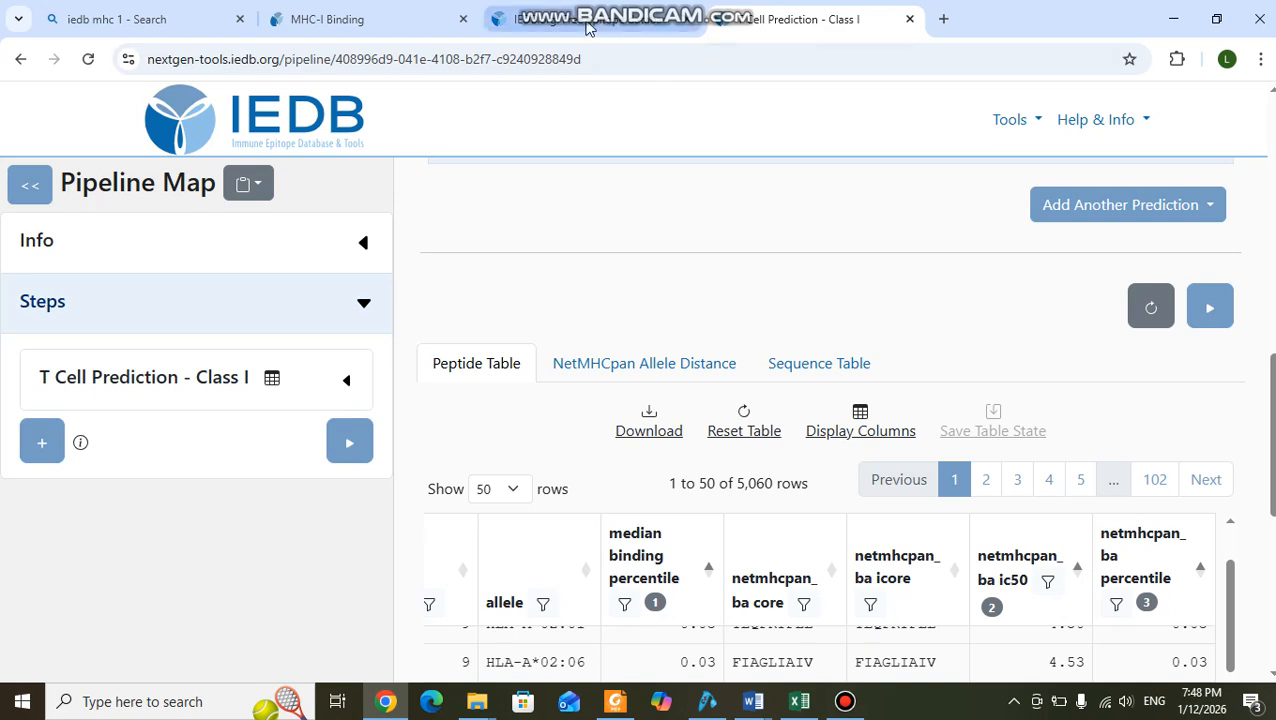
Switch to the open IEDB home page and review its T cell, B cell and epitope analysis tools.
left_click(588, 27)
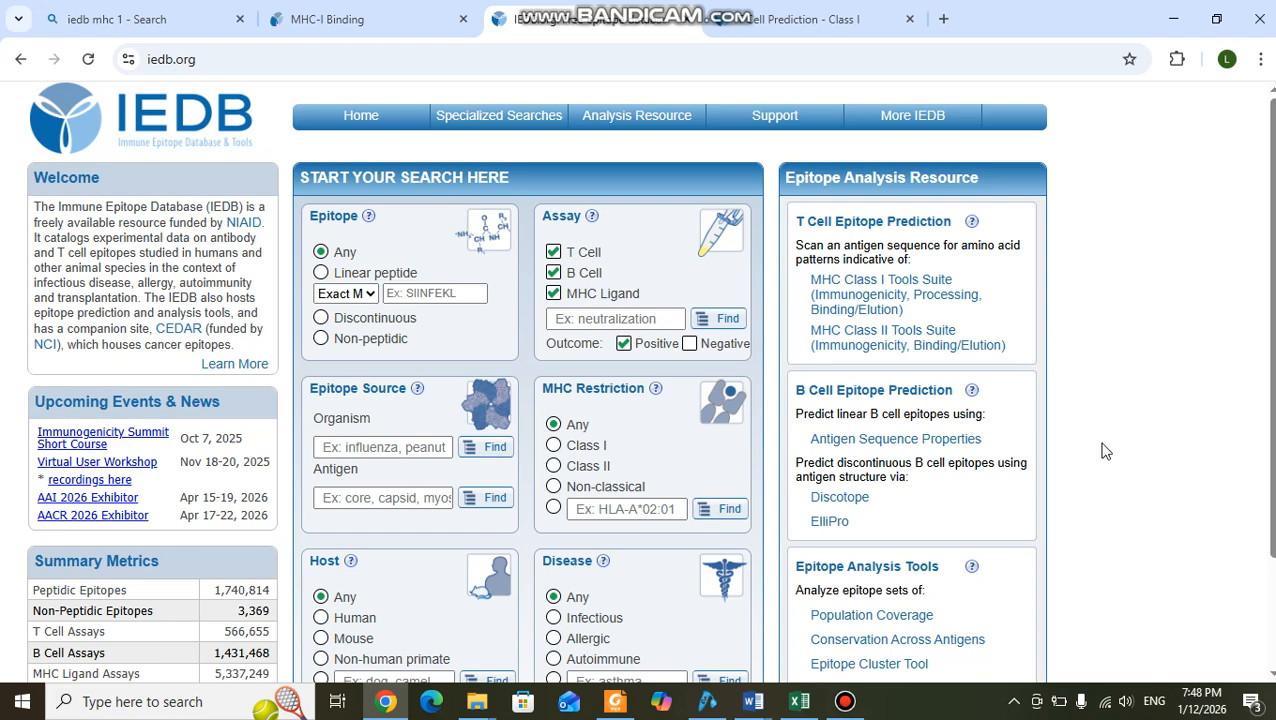
scroll(1104, 440, "down", 2)
scroll(1103, 414, "up", 2)
scroll(1120, 450, "down", 2)
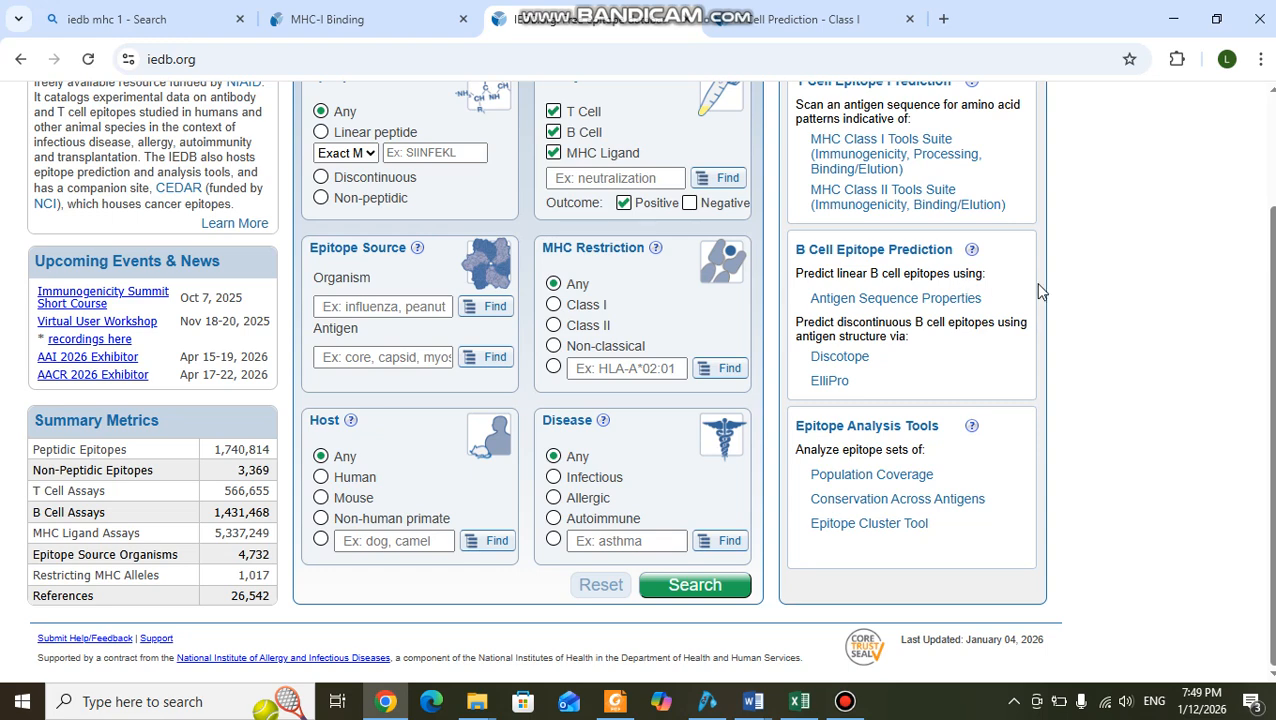
scroll(1268, 300, "up", 2)
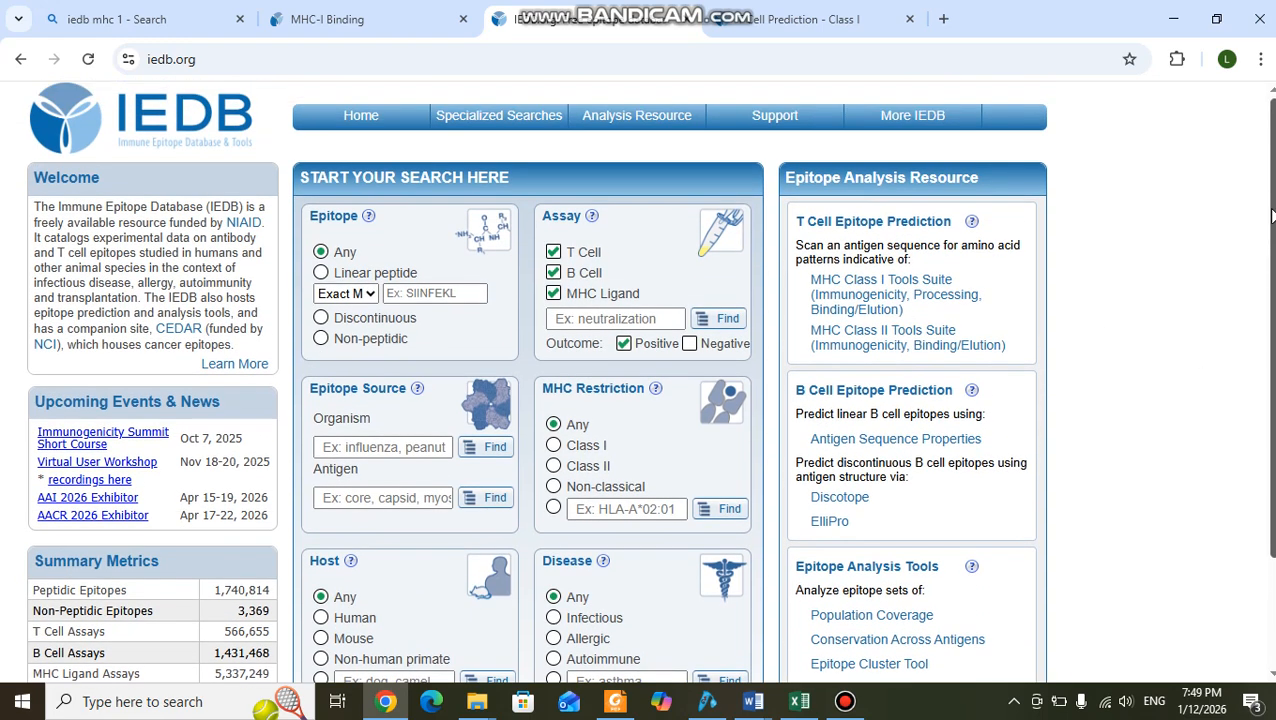